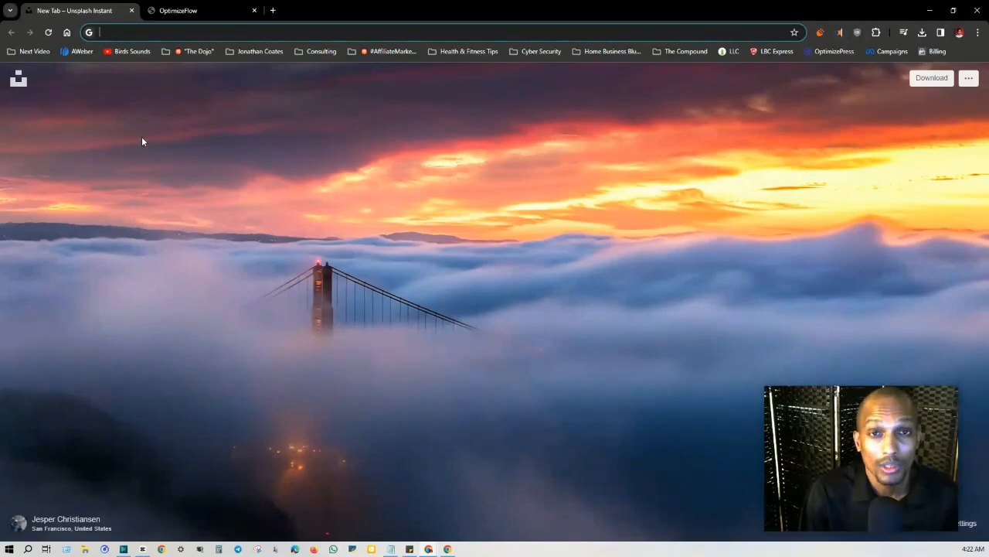
# Open the OptimizePress dashboard in the Modern Keto Plan WordPress admin and review the list of OptimizePress plugins.
pyautogui.click(195, 9)
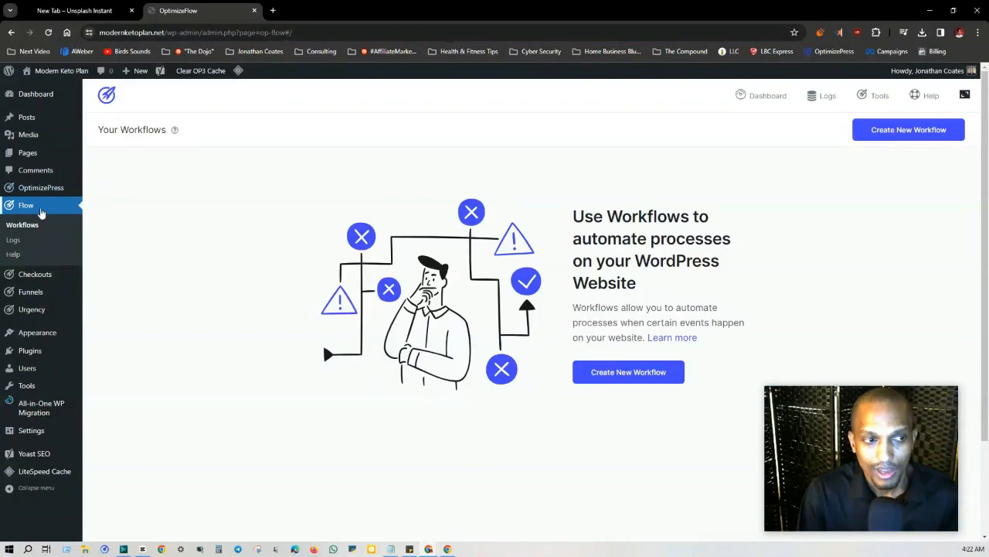
pyautogui.moveTo(41, 189)
pyautogui.click(100, 195)
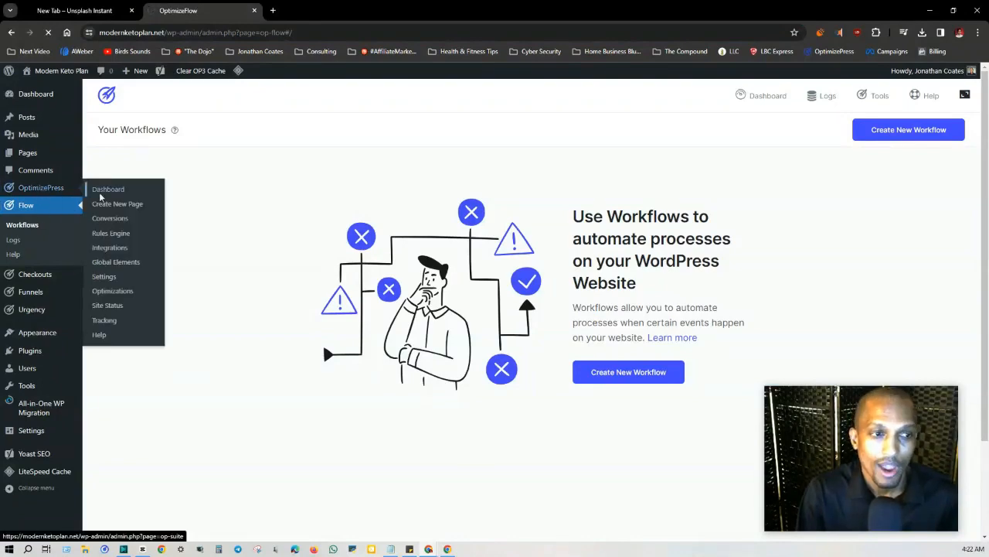
pyautogui.scroll(-5, 261, 198)
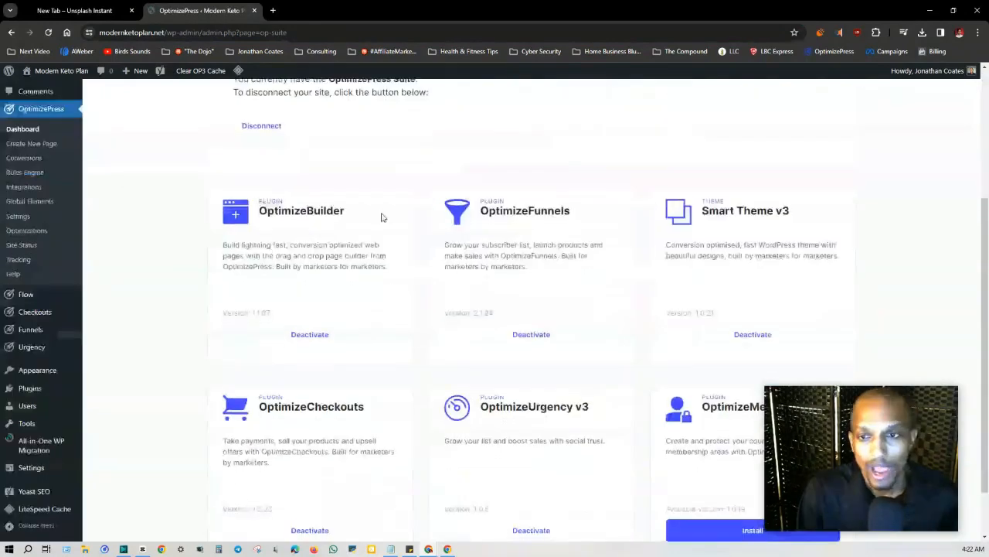
pyautogui.scroll(-2, 379, 217)
pyautogui.scroll(4, 340, 232)
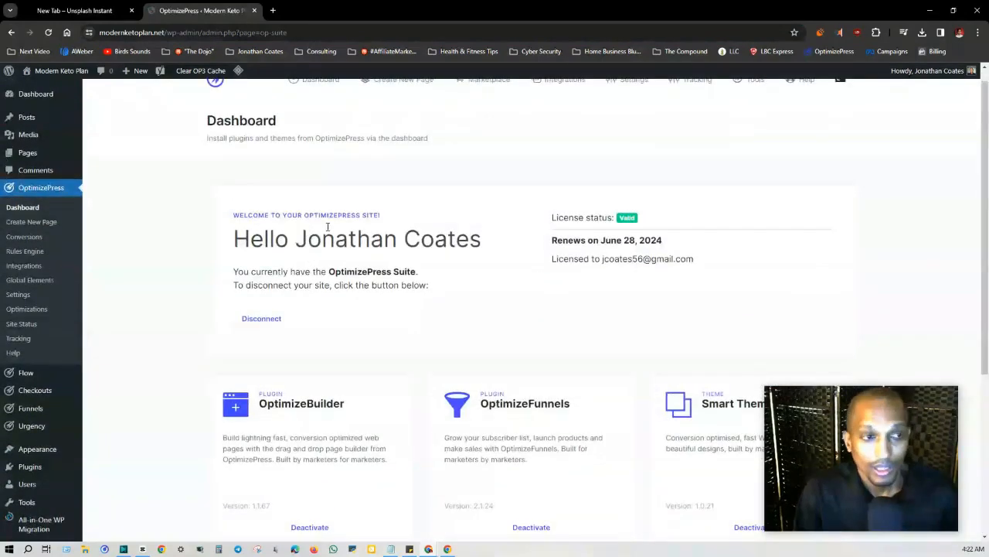
# Open the Workflows page of the Flow plugin and read its introduction to automating WordPress processes.
pyautogui.moveTo(30, 376)
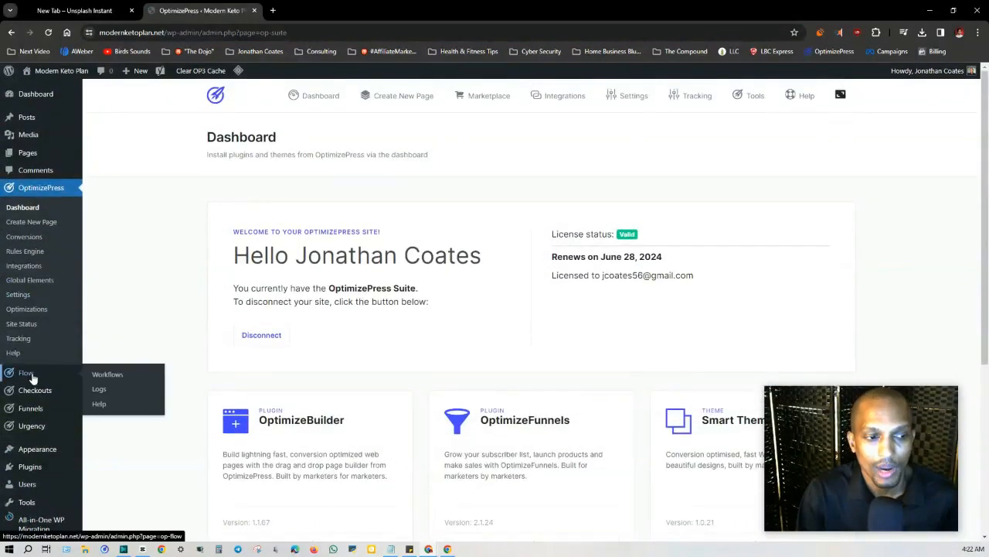
pyautogui.click(113, 378)
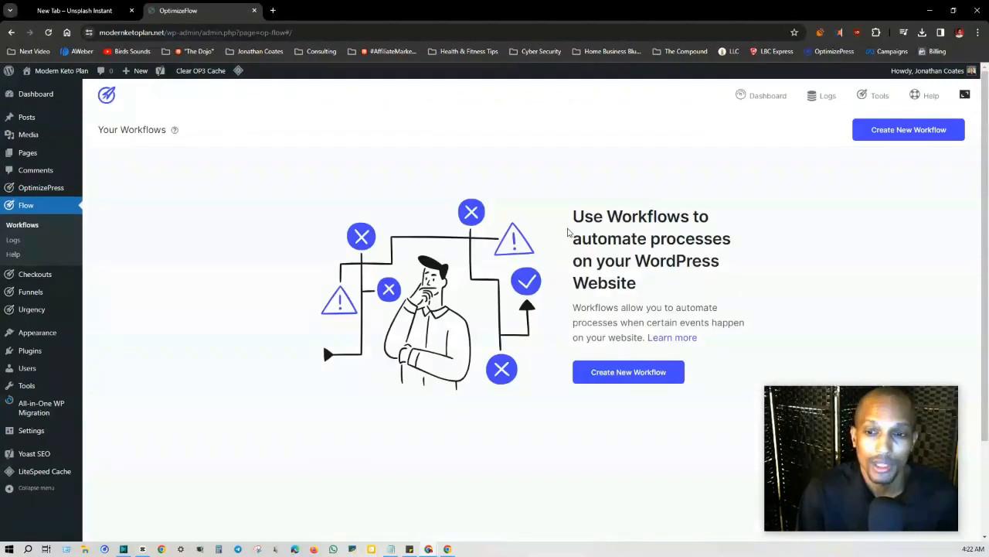
pyautogui.moveTo(565, 224); pyautogui.dragTo(710, 218)
pyautogui.click(687, 263)
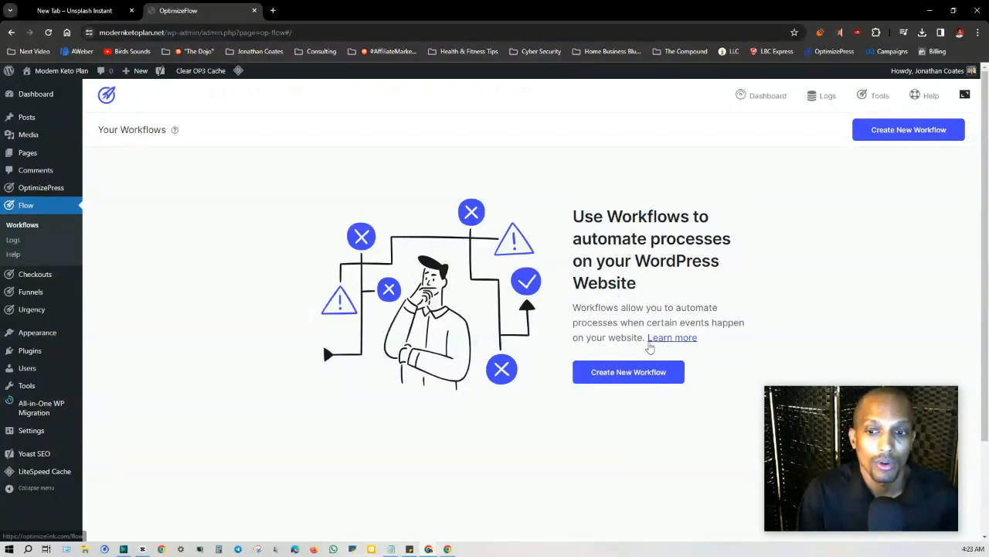
# Open the OptimizeFlow documentation article about workflows and read through its quick guide steps.
pyautogui.click(653, 340)
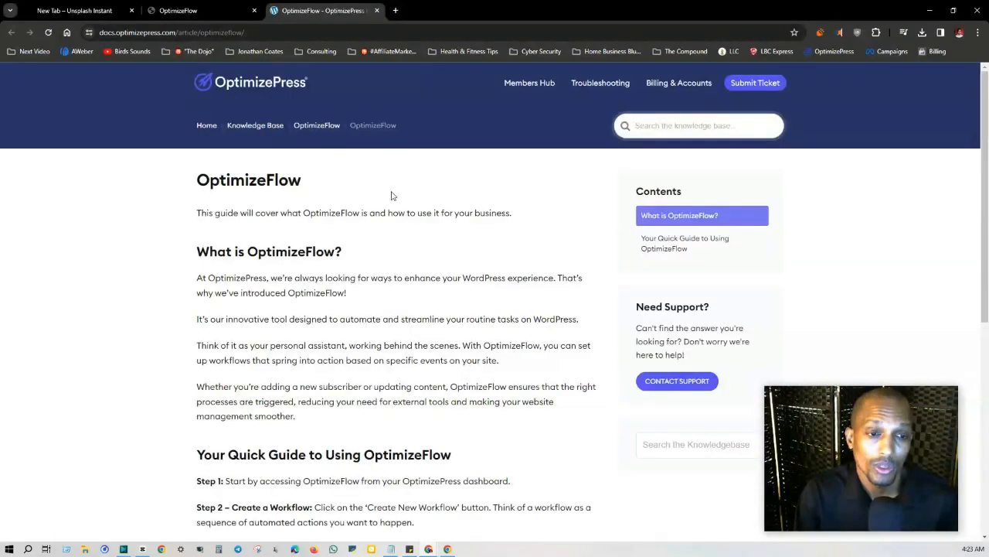
pyautogui.scroll(-3, 391, 196)
pyautogui.scroll(2, 222, 193)
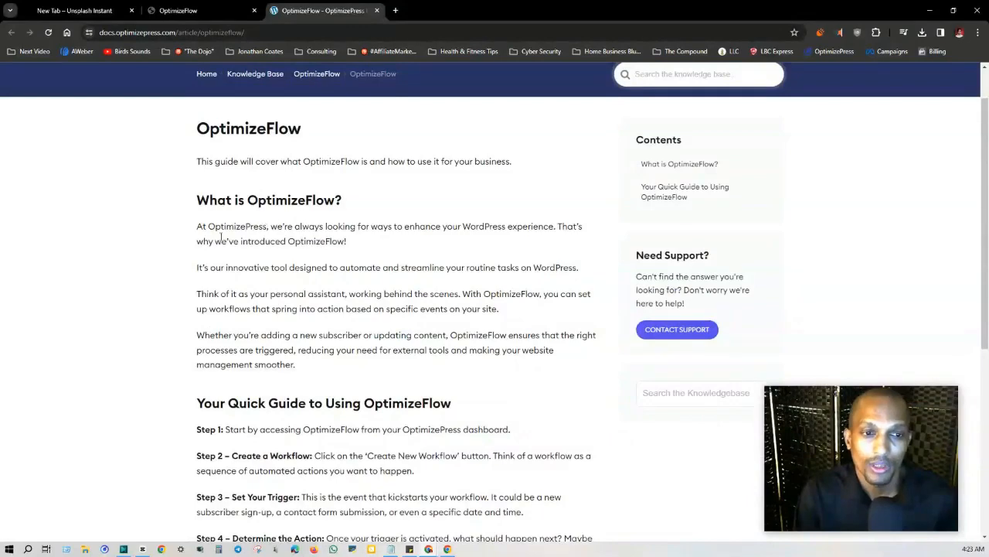
pyautogui.scroll(-2, 221, 238)
pyautogui.scroll(-2, 305, 294)
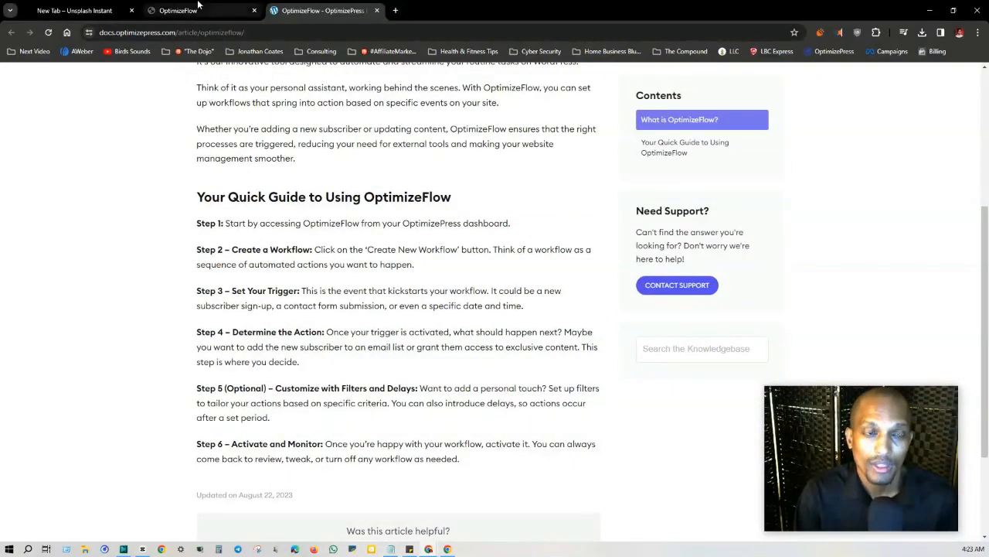
# Return to the Workflows page, view the Avocado Strength eBook landing page and open it for editing with OptimizePress.
pyautogui.click(224, 7)
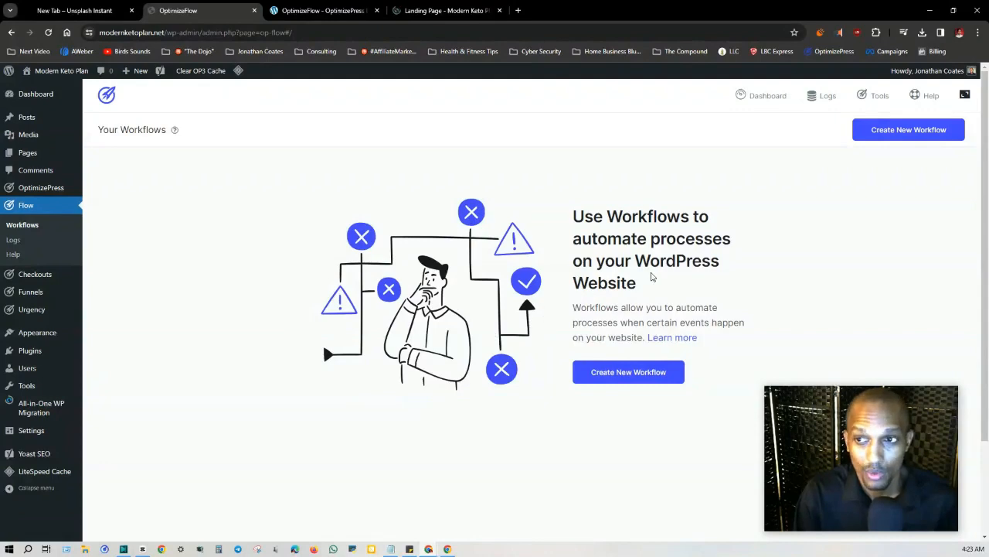
pyautogui.click(451, 6)
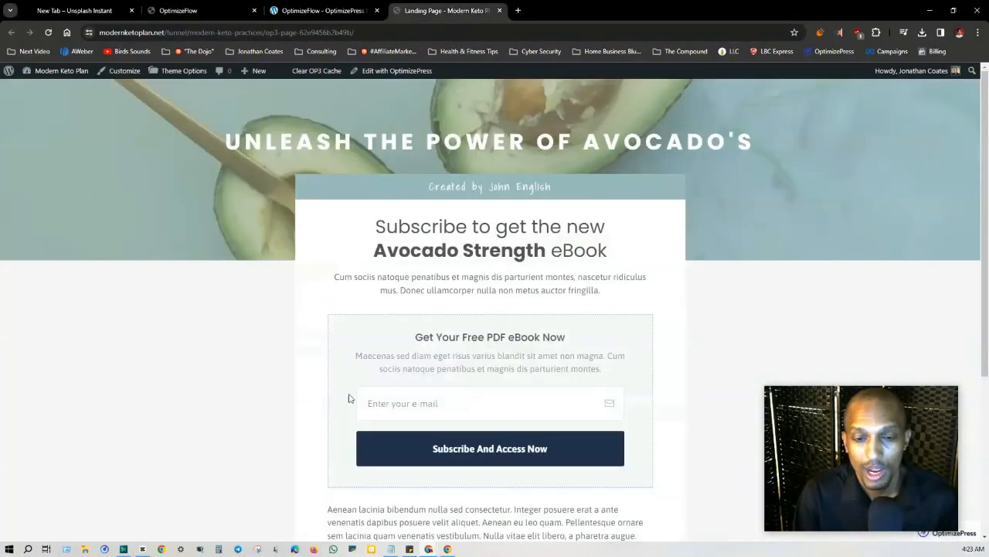
pyautogui.scroll(-1, 495, 305)
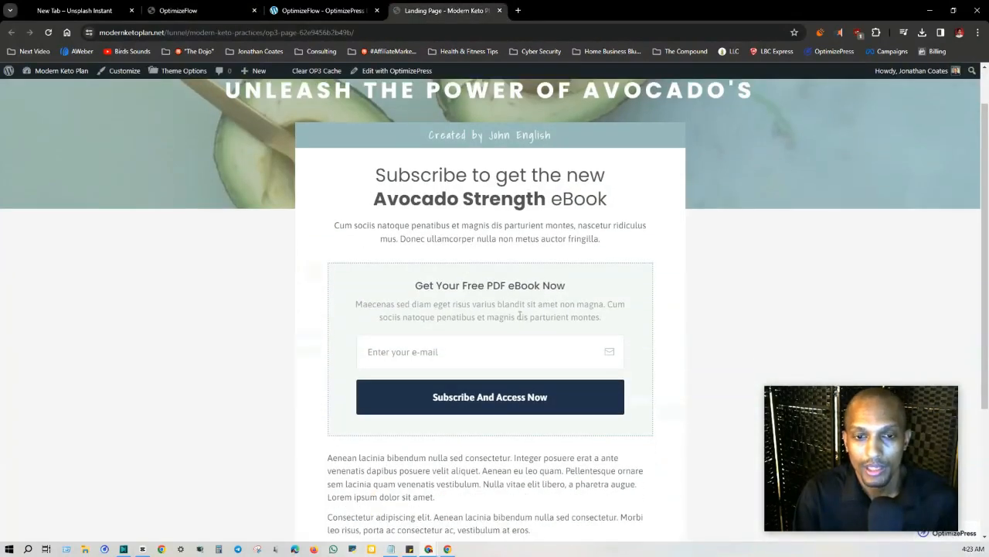
pyautogui.click(389, 72)
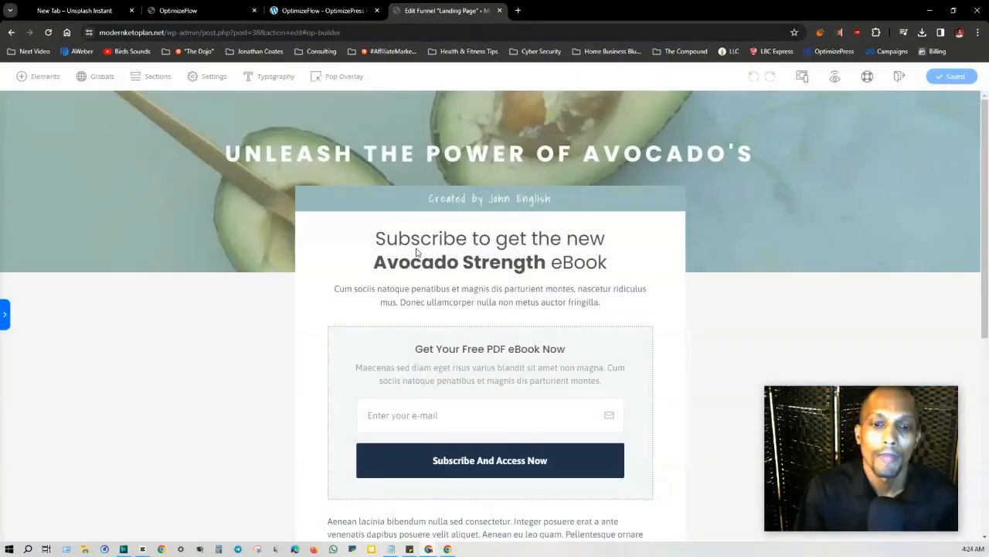
pyautogui.click(581, 394)
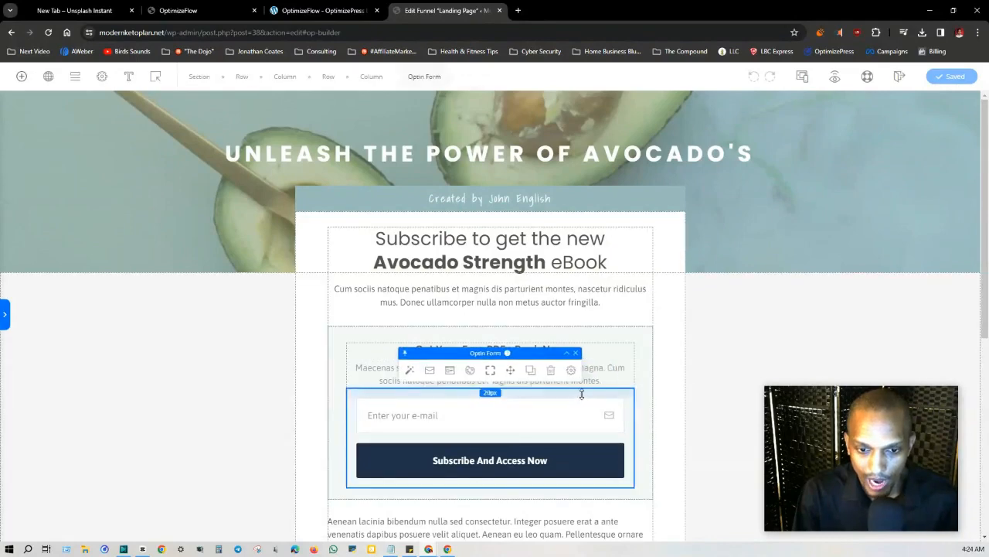
pyautogui.click(430, 371)
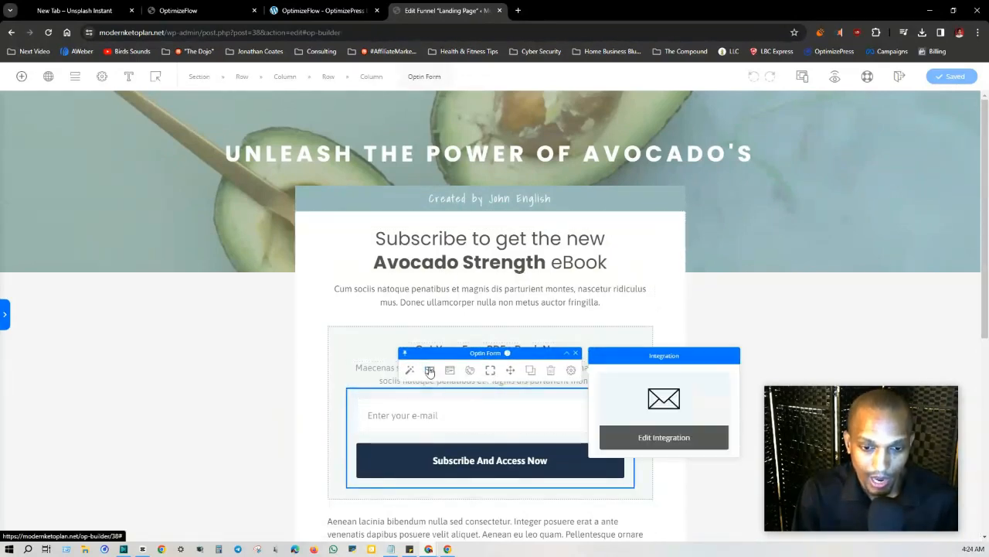
pyautogui.click(259, 344)
# Open the bookmarked Modern Keto Plan dashboard in a separate tab and go to the OptimizePress Integrations page.
pyautogui.click(448, 52)
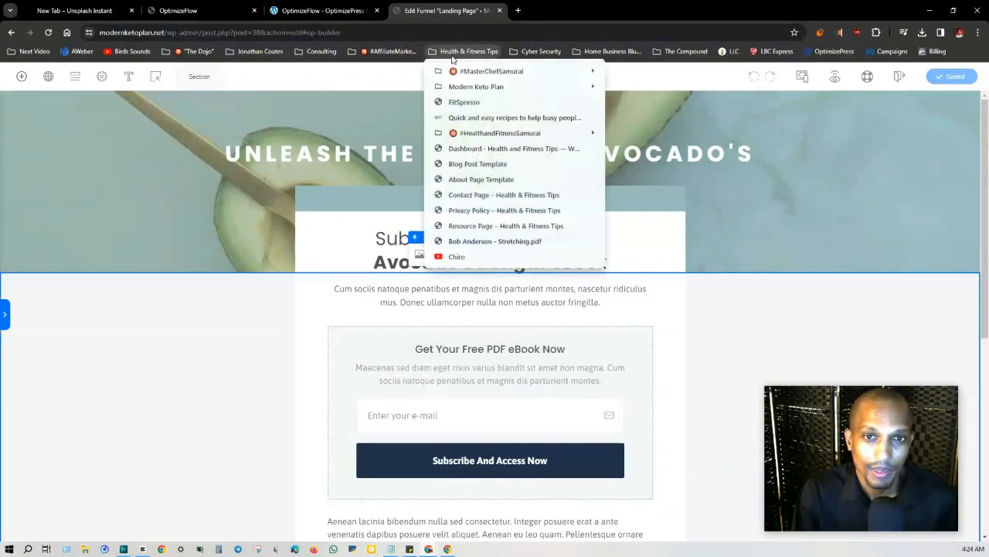
pyautogui.moveTo(526, 88)
pyautogui.rightClick(653, 91)
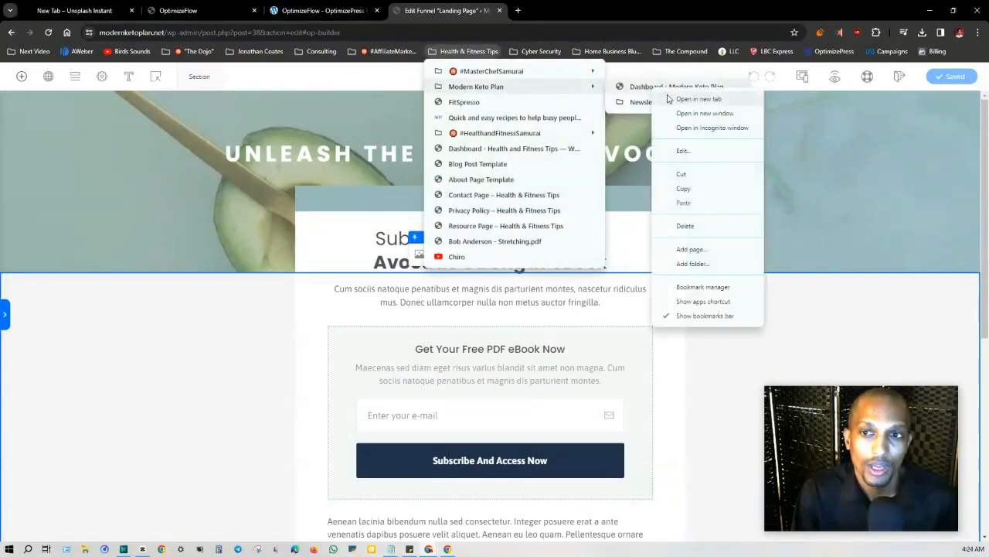
pyautogui.click(705, 98)
pyautogui.click(572, 10)
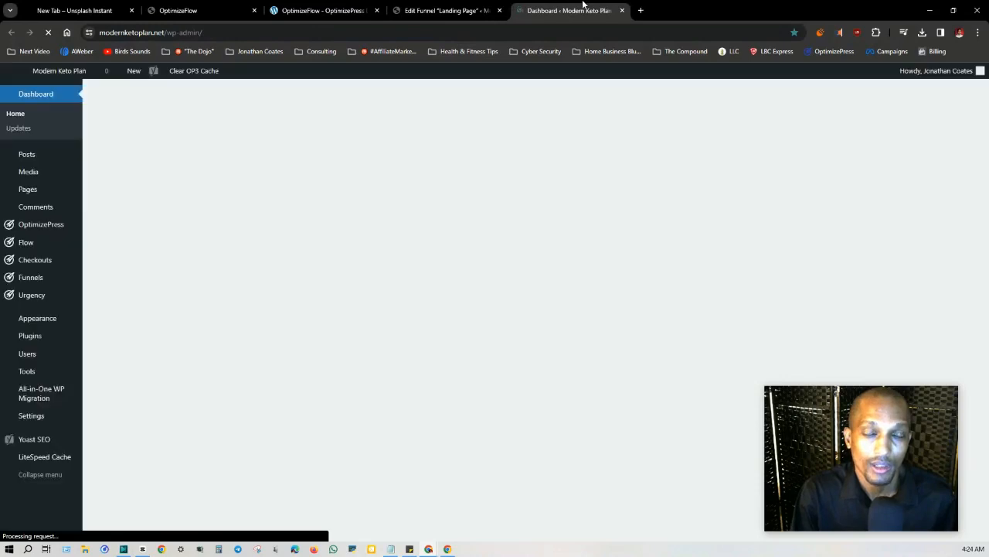
pyautogui.moveTo(58, 225)
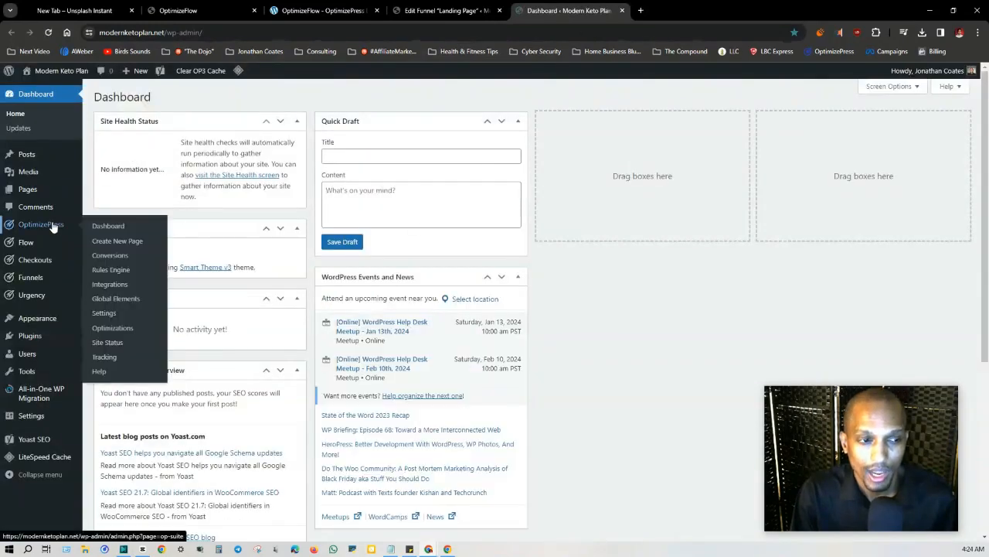
pyautogui.click(112, 284)
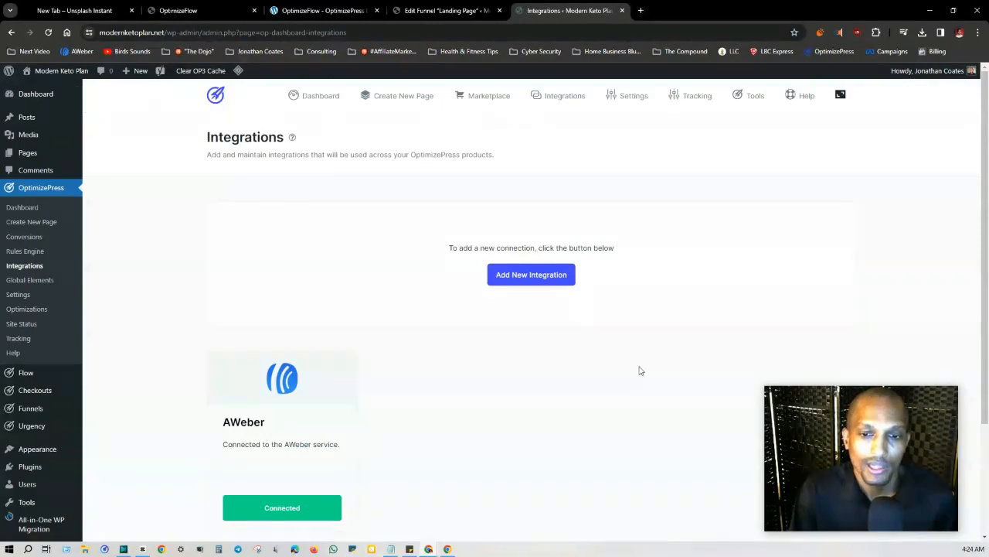
# Start adding an integration, browse the available email and webinar services, and close the list without choosing one.
pyautogui.click(531, 273)
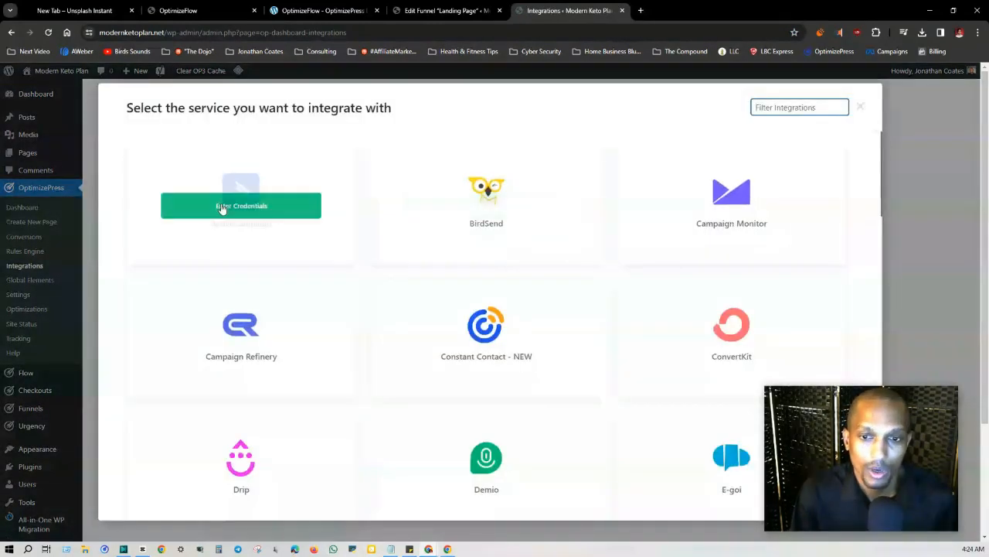
pyautogui.scroll(-3, 738, 264)
pyautogui.scroll(-4, 739, 263)
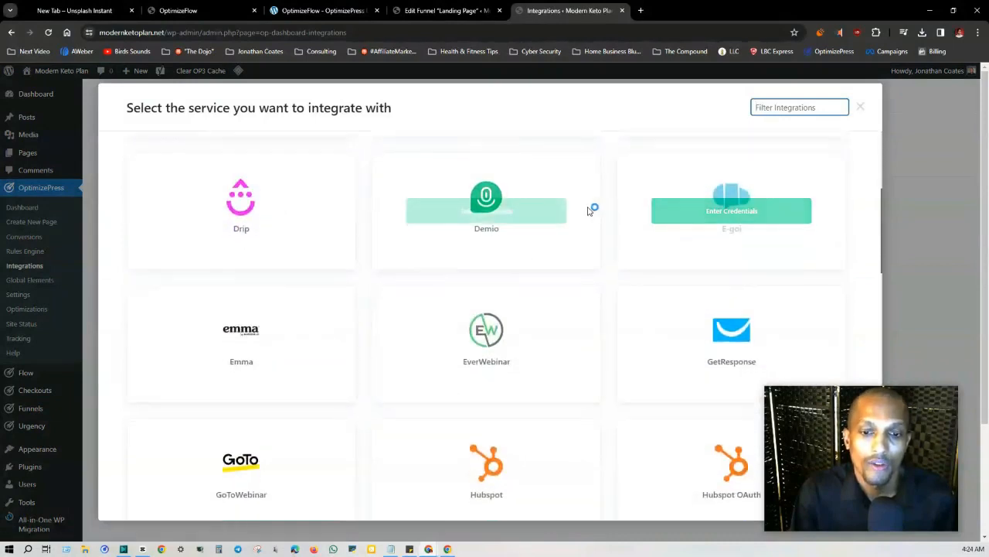
pyautogui.scroll(2, 741, 223)
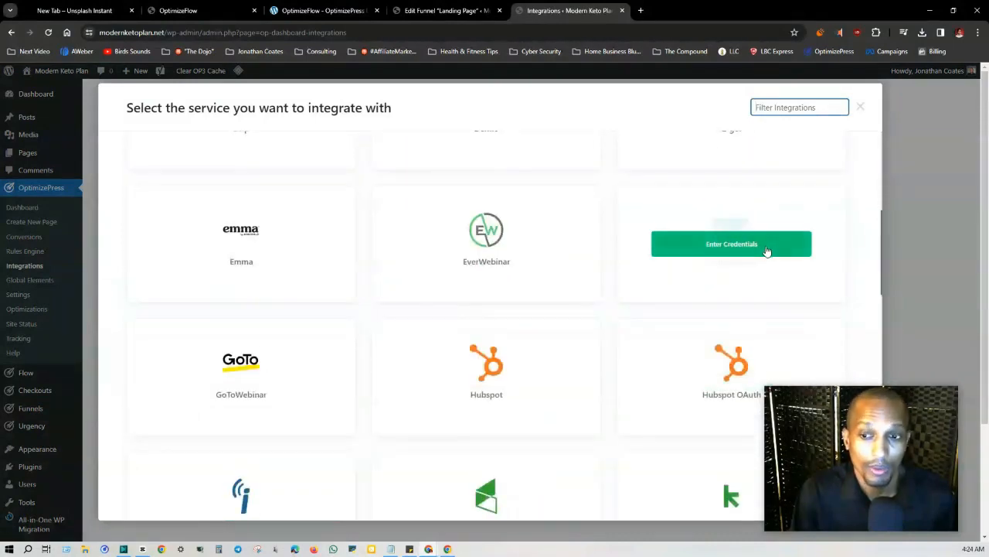
pyautogui.scroll(4, 609, 349)
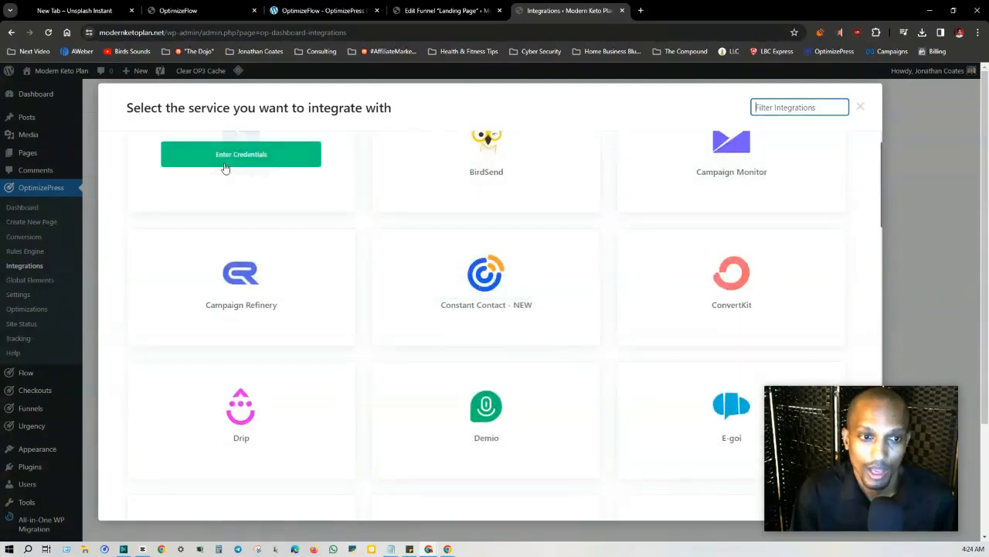
pyautogui.scroll(-6, 642, 305)
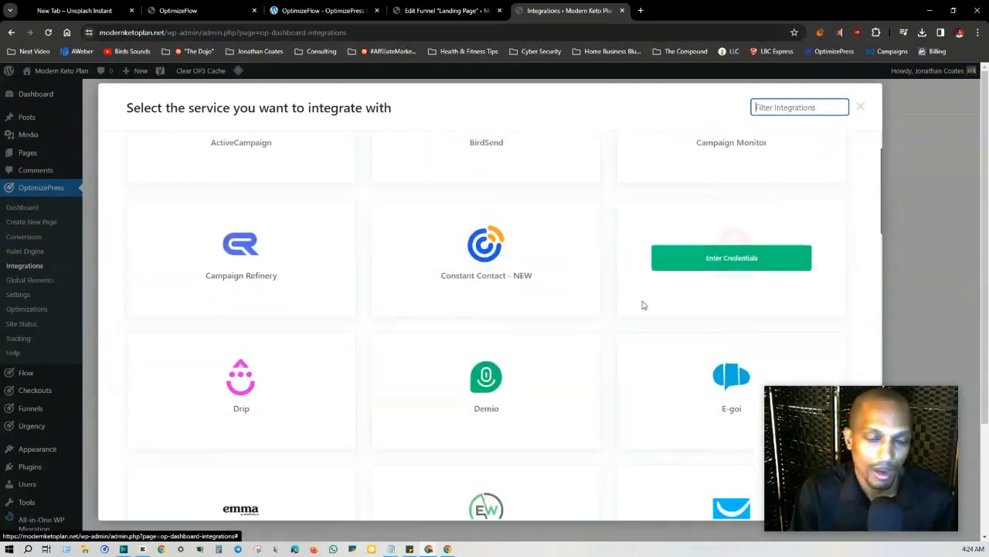
pyautogui.scroll(-4, 412, 362)
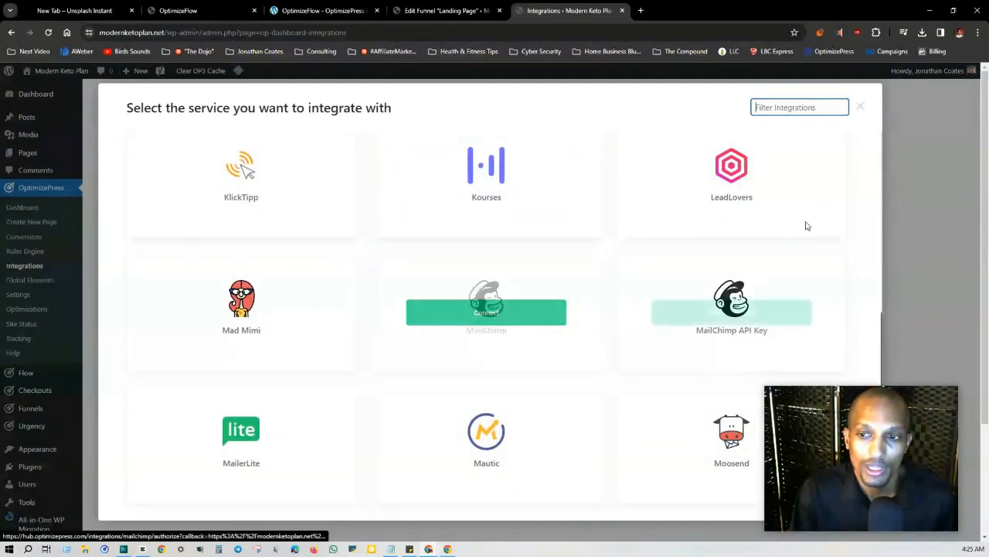
pyautogui.scroll(3, 804, 224)
pyautogui.click(861, 106)
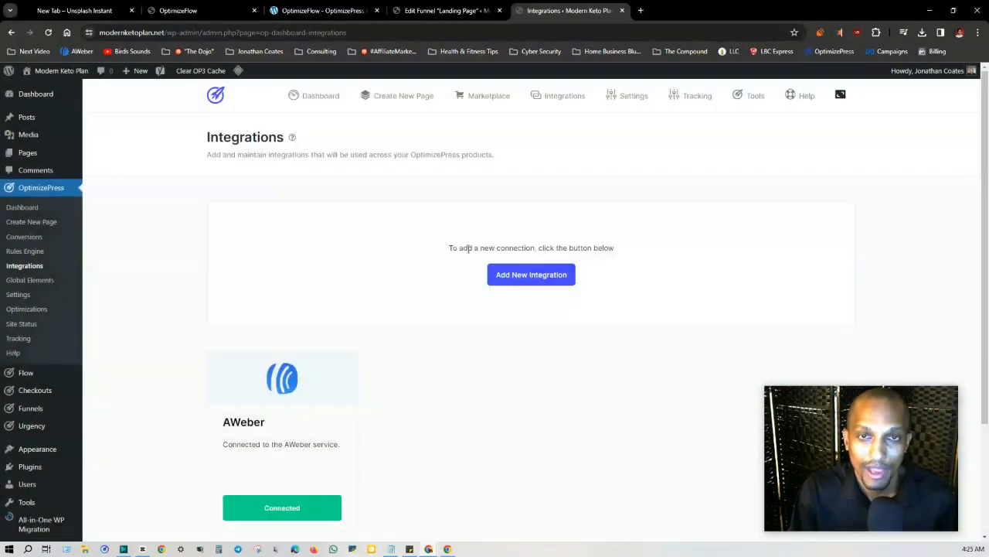
# Return to the landing page editor and open the integration settings of the email optin form.
pyautogui.click(448, 11)
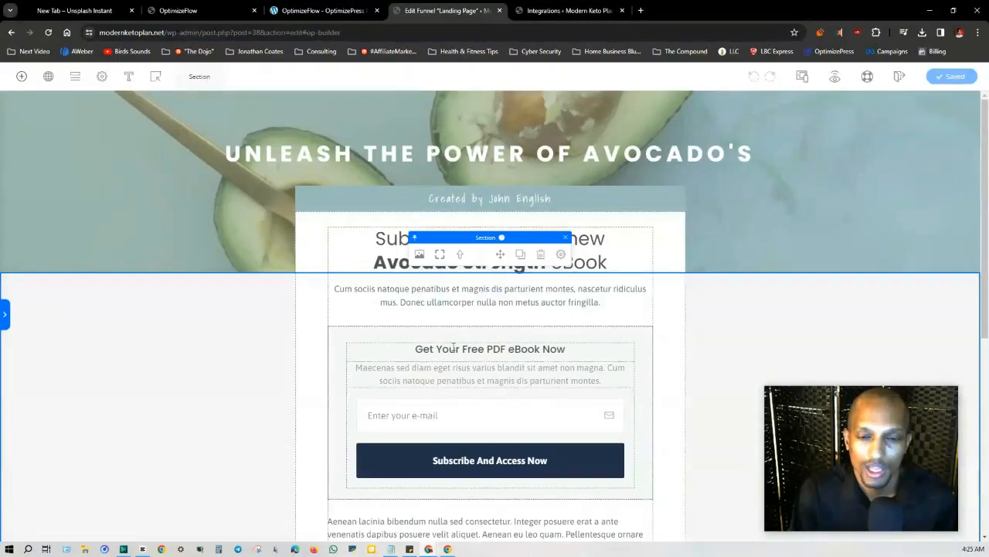
pyautogui.click(574, 395)
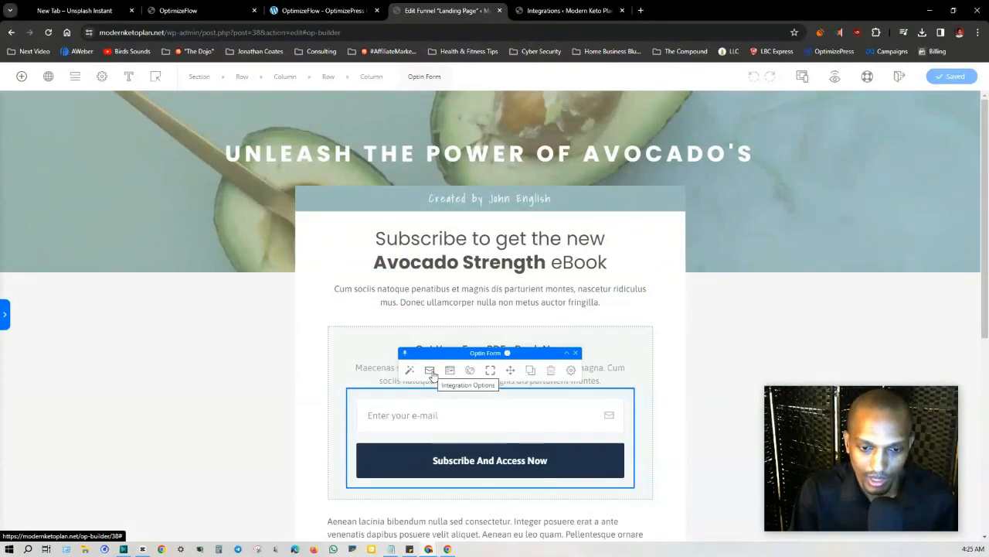
pyautogui.click(431, 371)
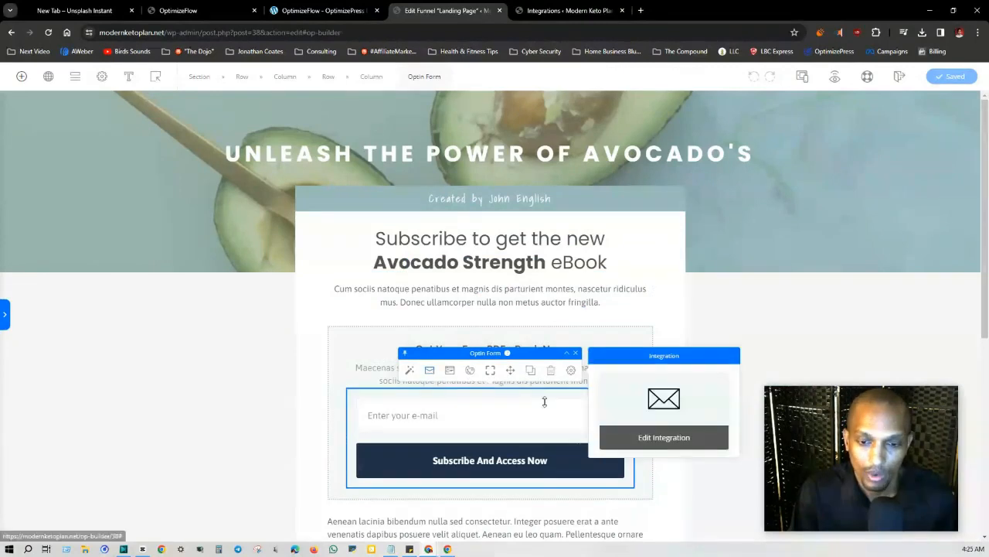
pyautogui.click(692, 446)
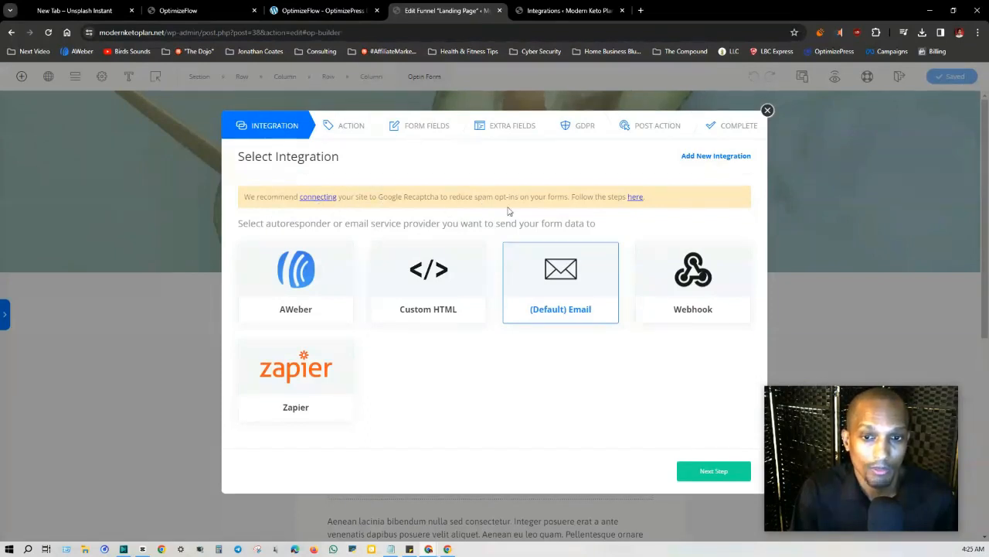
# Open the Google reCaptcha integration guide and review the supported form elements and setup instructions.
pyautogui.click(635, 198)
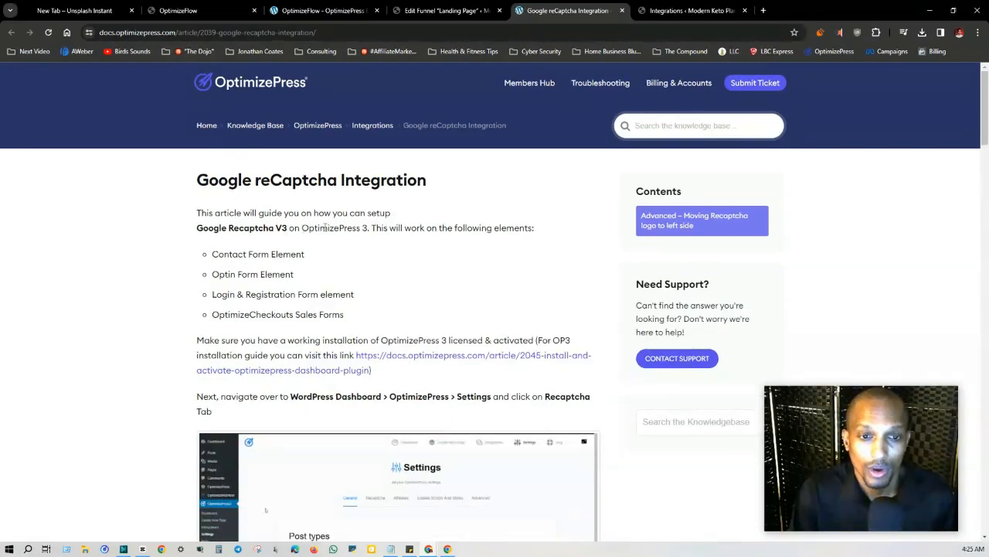
pyautogui.scroll(-1, 358, 228)
pyautogui.moveTo(211, 205); pyautogui.dragTo(261, 244)
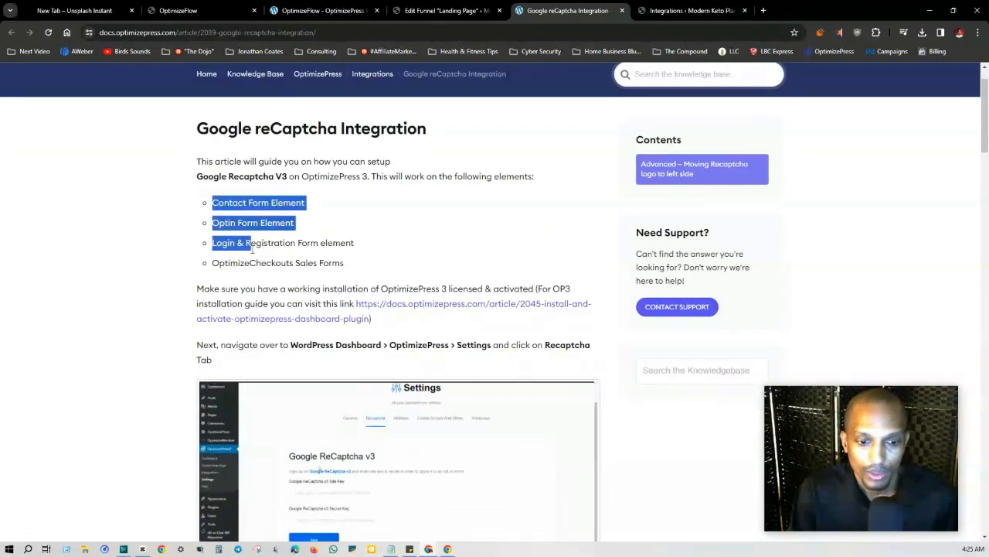
pyautogui.click(341, 246)
pyautogui.scroll(-4, 511, 337)
pyautogui.scroll(-4, 511, 337)
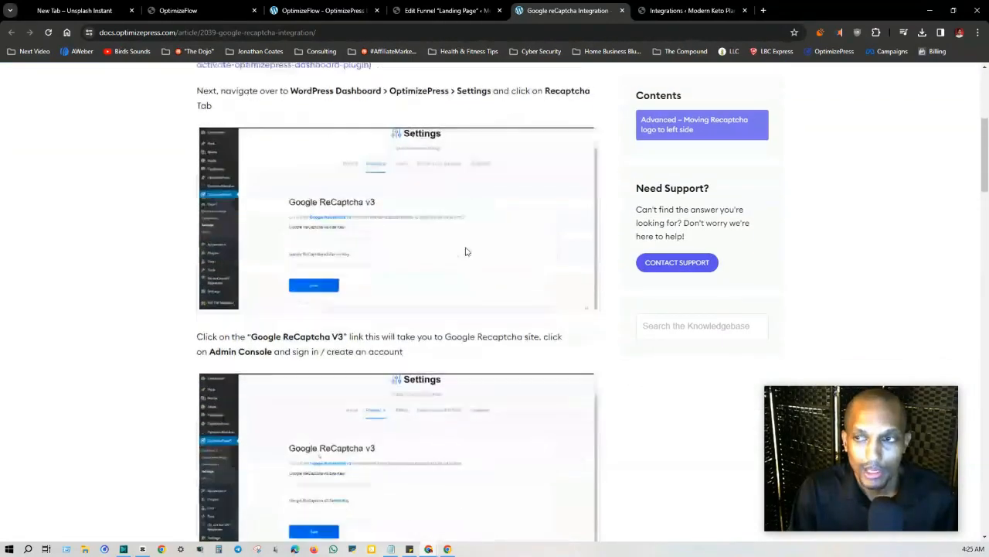
# Return from the reCaptcha guide to the optin form's integration settings and choose AWeber as the service receiving the form data.
pyautogui.scroll(-1, 404, 237)
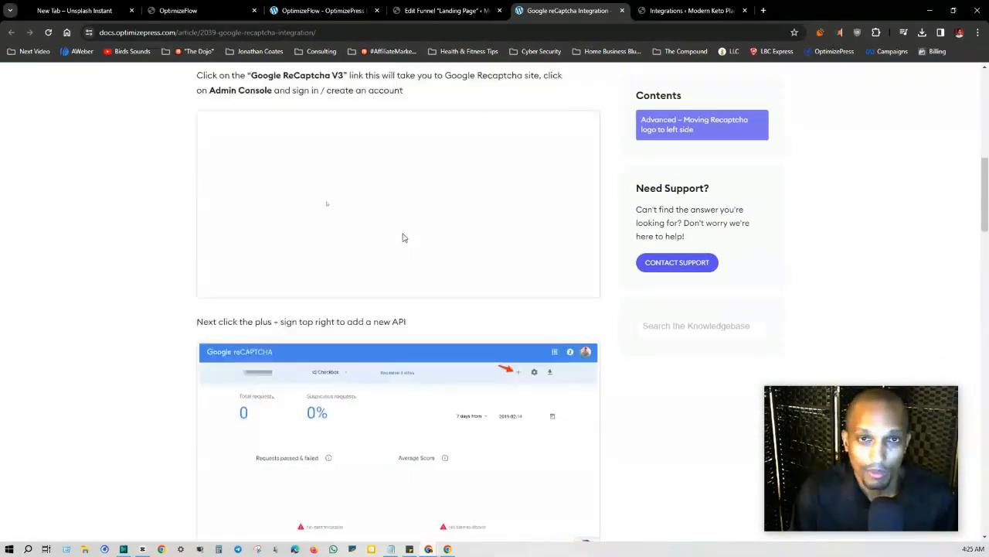
pyautogui.scroll(7, 402, 237)
pyautogui.click(445, 11)
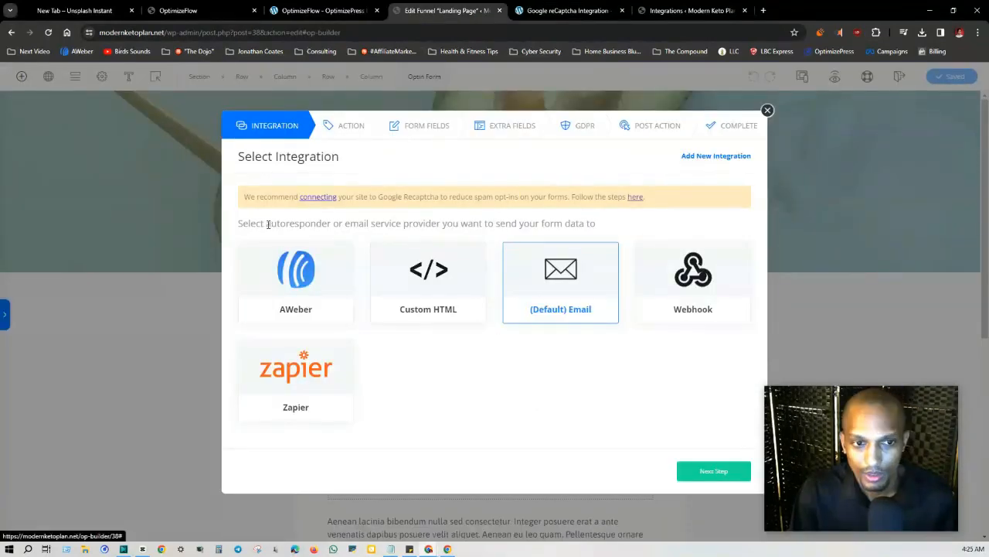
pyautogui.moveTo(237, 223); pyautogui.dragTo(596, 225)
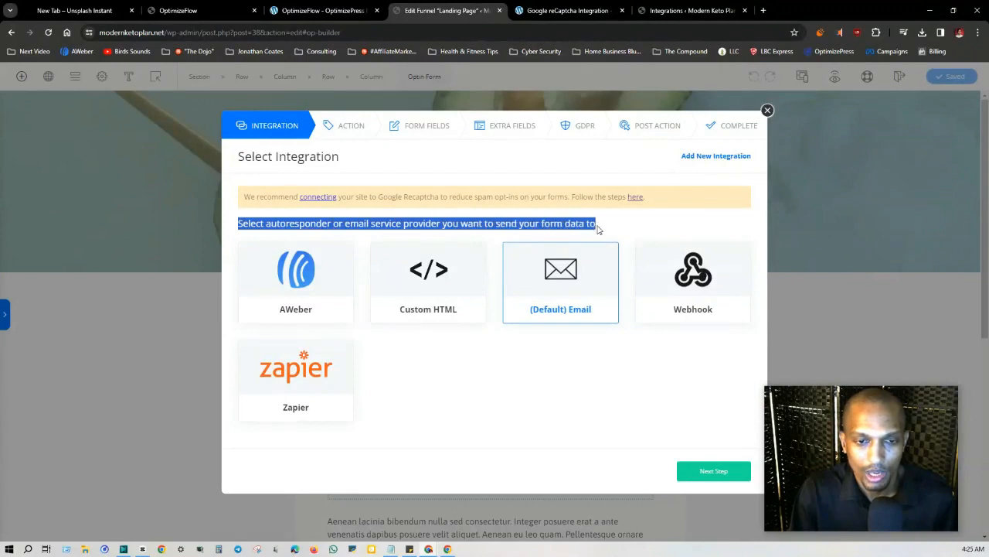
pyautogui.click(565, 223)
pyautogui.click(342, 280)
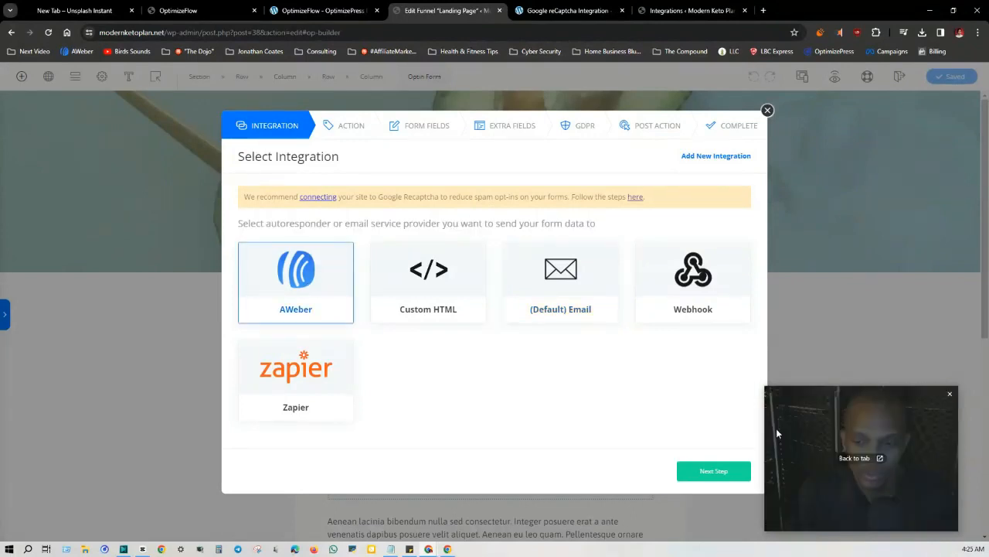
pyautogui.click(713, 474)
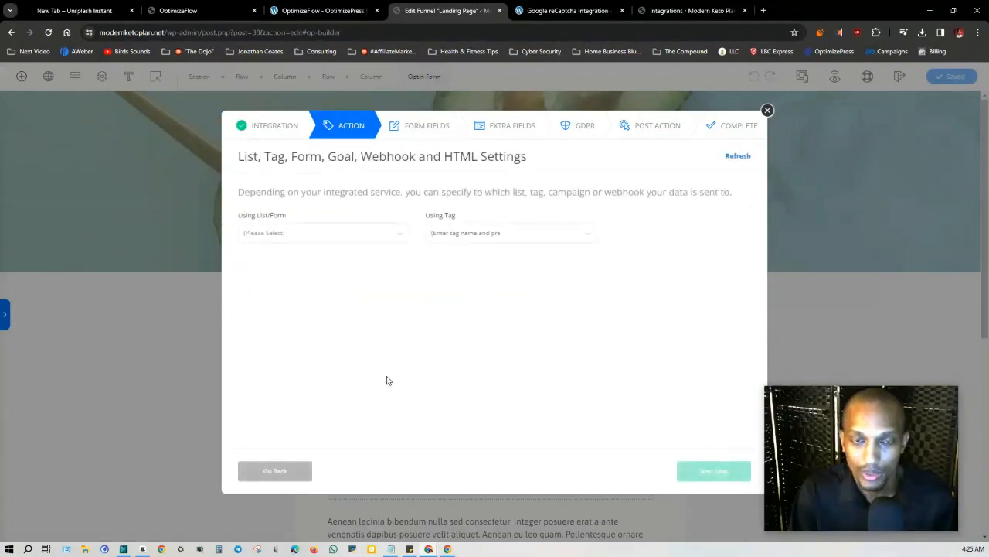
# Select the Consultation Application list for the AWeber integration, leave the tag empty and continue to the form fields.
pyautogui.click(390, 235)
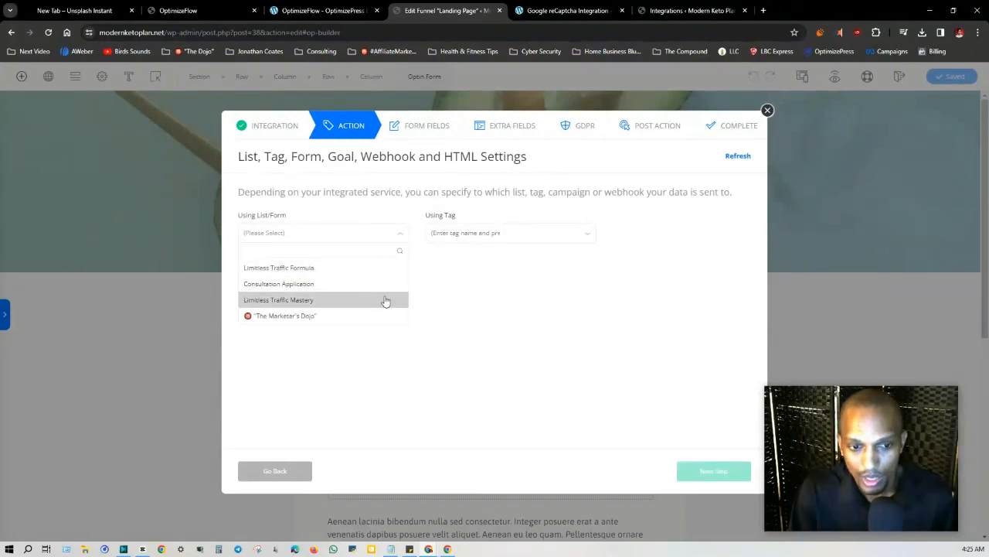
pyautogui.click(310, 283)
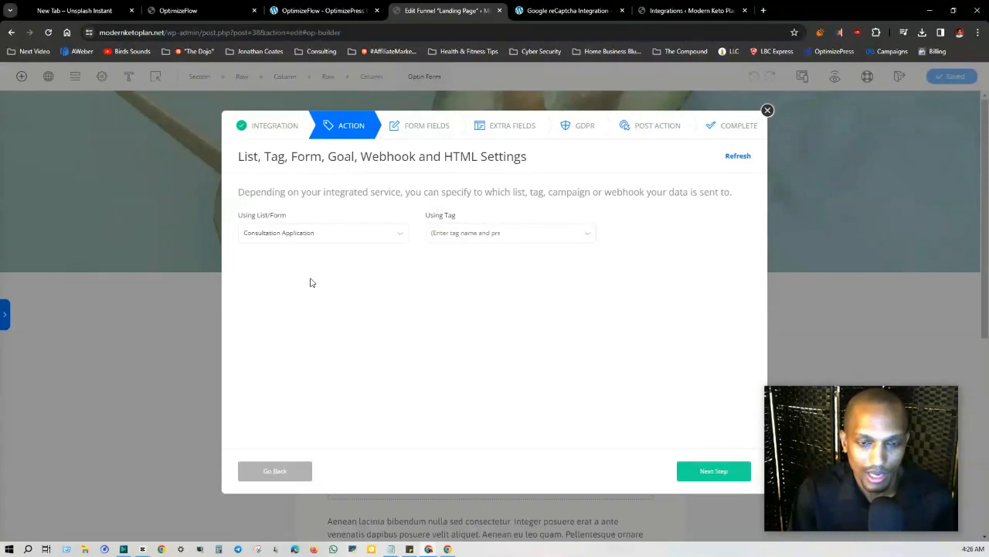
pyautogui.click(494, 242)
pyautogui.click(632, 284)
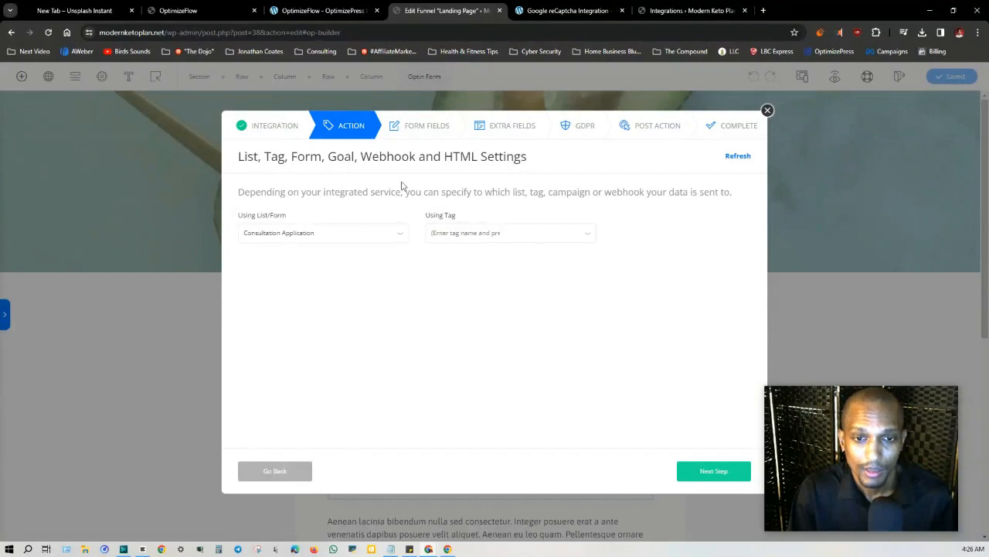
pyautogui.click(695, 477)
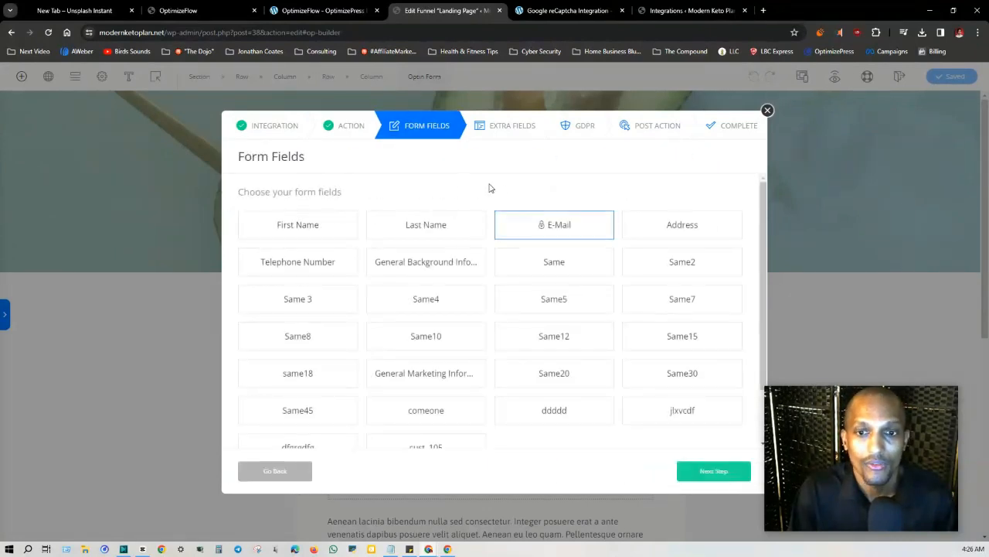
# Add the First Name and Last Name fields to the optin form alongside E-Mail.
pyautogui.click(325, 228)
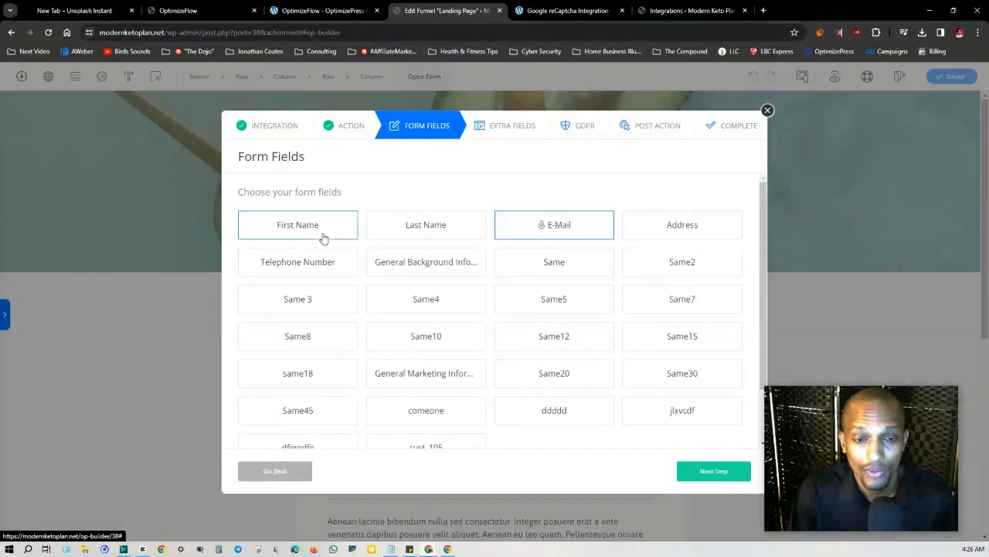
pyautogui.click(421, 232)
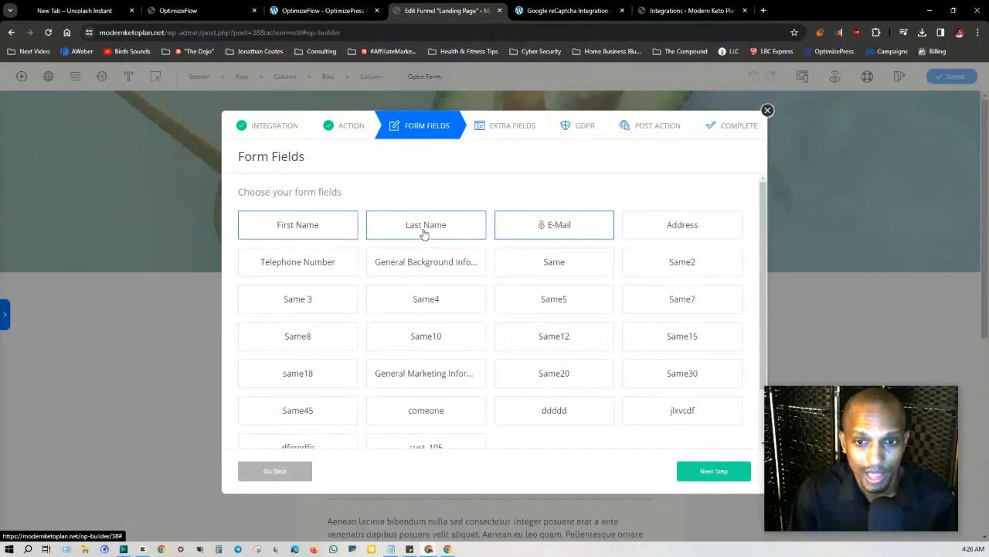
pyautogui.click(702, 475)
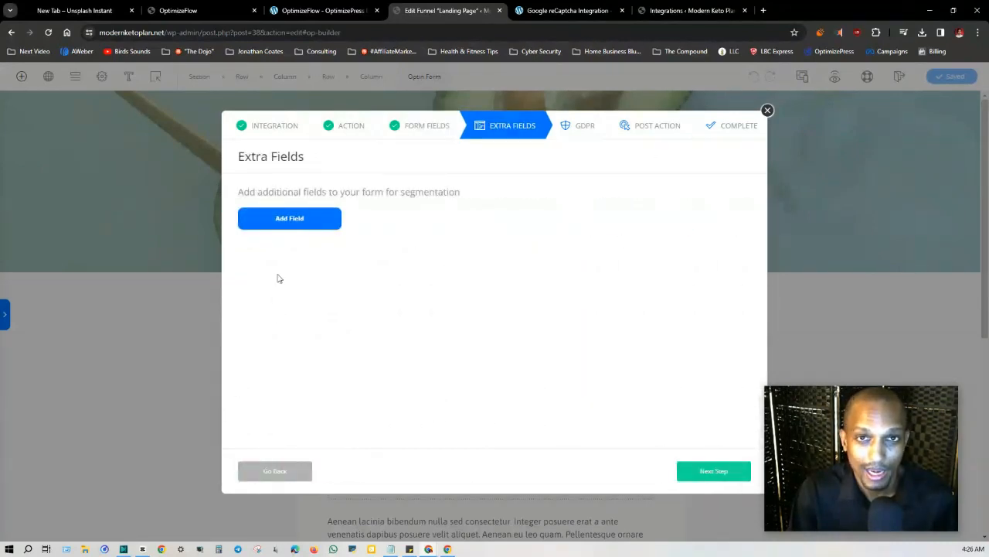
# Finish the form setup without extra fields, with GDPR Off and Next Funnel Page (Yes) as post action, and save the landing page.
pyautogui.click(723, 474)
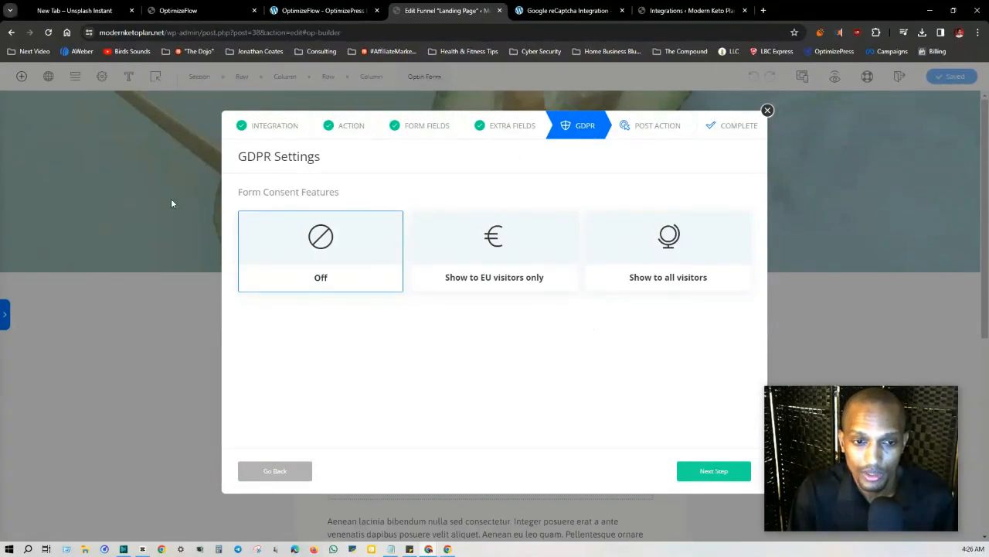
pyautogui.click(720, 471)
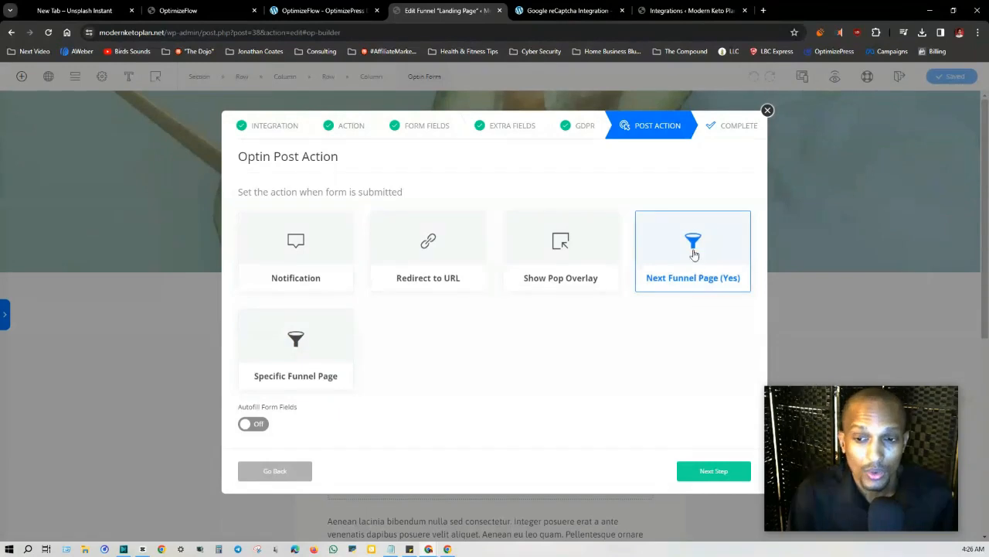
pyautogui.click(698, 473)
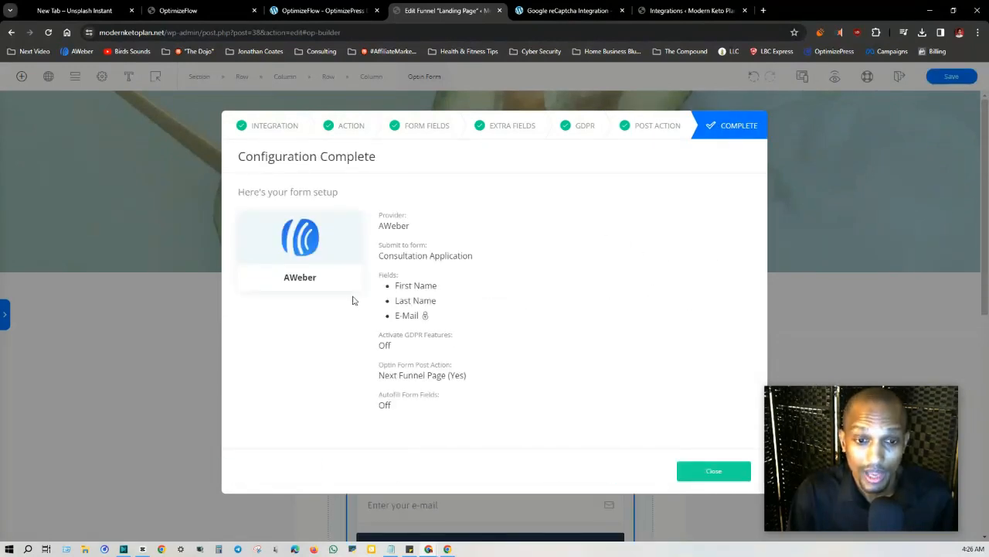
pyautogui.click(690, 476)
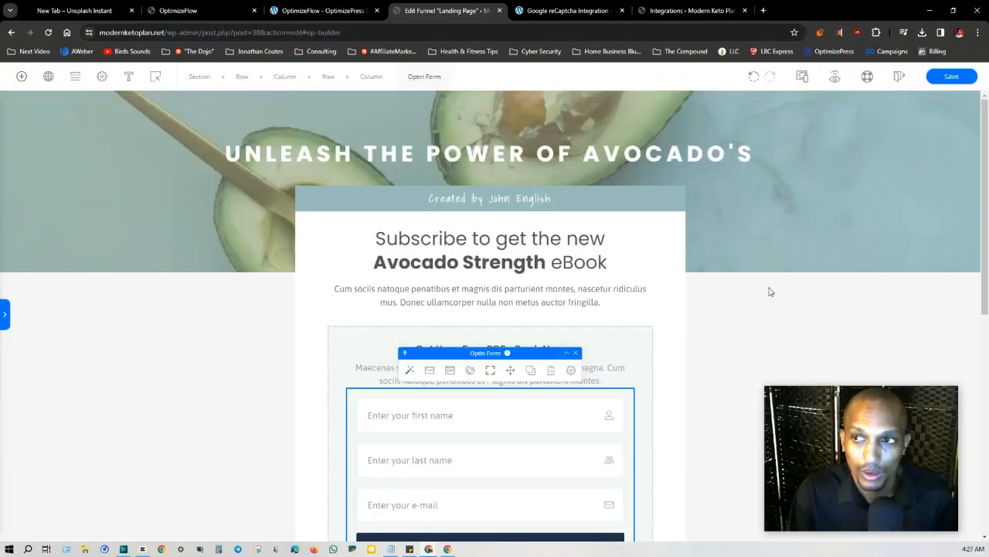
pyautogui.click(946, 77)
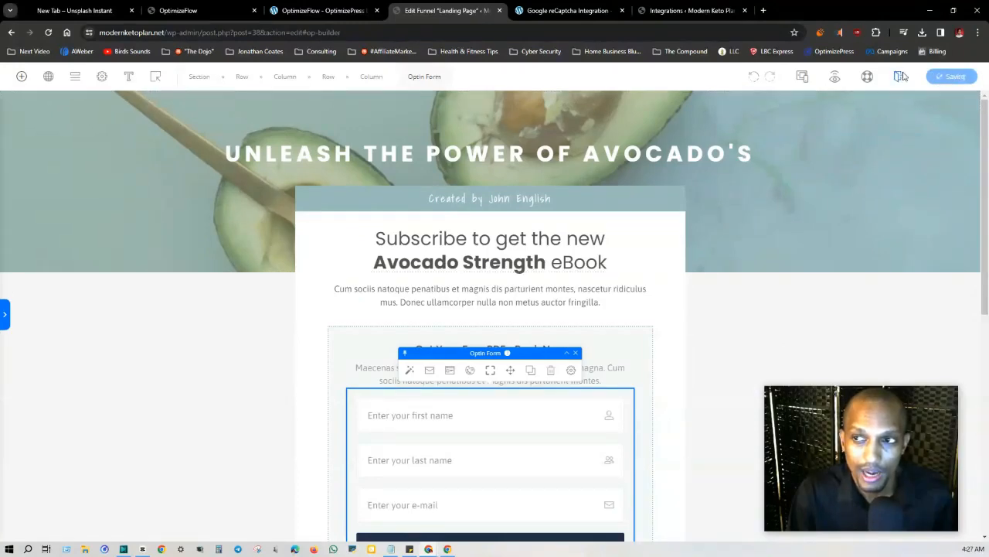
# Exit the landing page editor, close its tab and create a new workflow in OptimizeFlow.
pyautogui.click(901, 76)
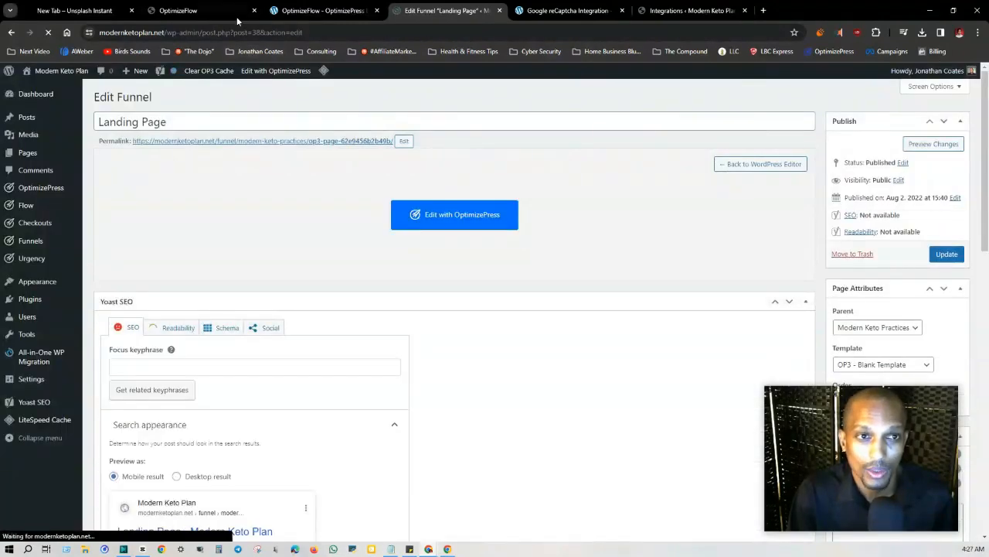
pyautogui.click(232, 12)
pyautogui.click(500, 11)
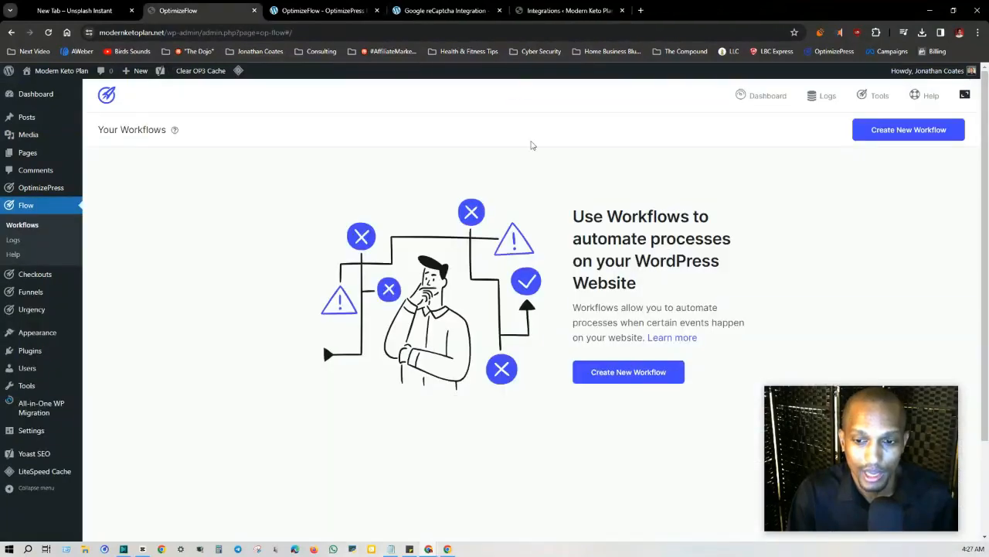
pyautogui.click(631, 370)
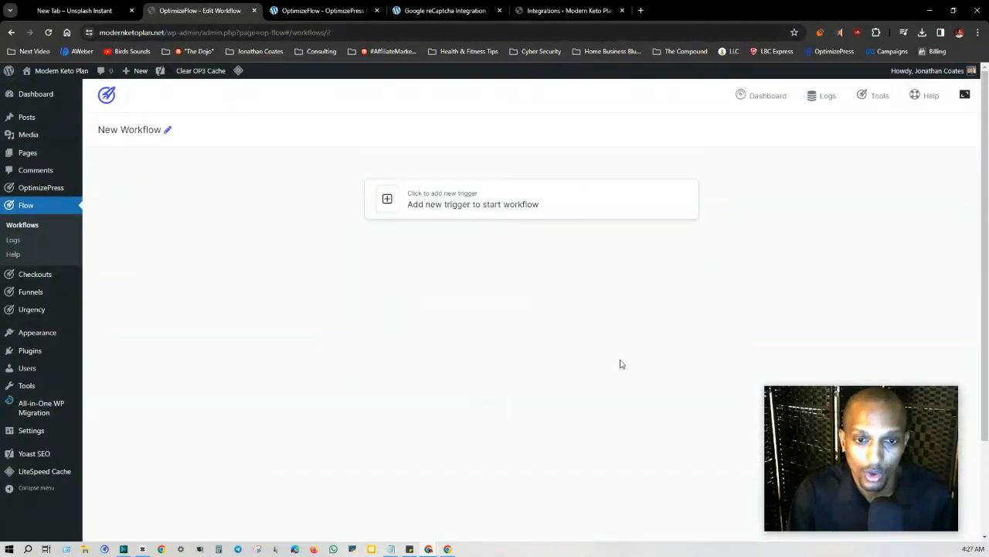
# Add a trigger to the workflow and choose New Subscriber (subscriber added from optin form) as its event.
pyautogui.click(439, 199)
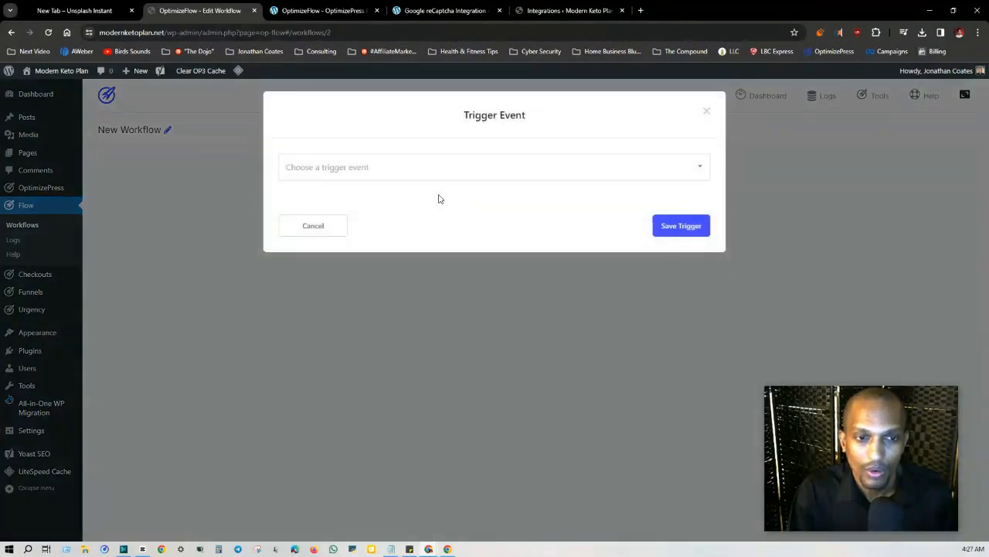
pyautogui.click(440, 172)
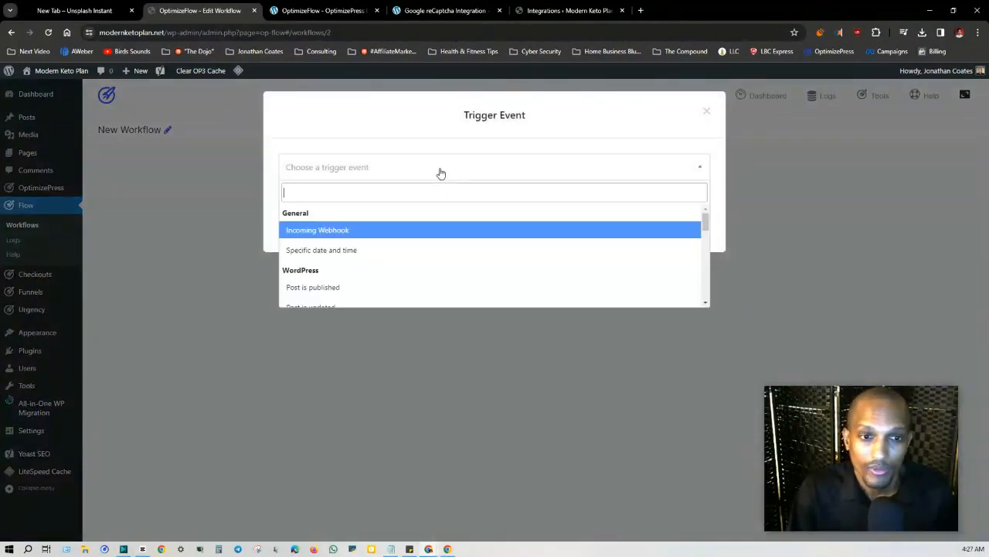
pyautogui.scroll(-1, 398, 256)
pyautogui.scroll(-5, 393, 256)
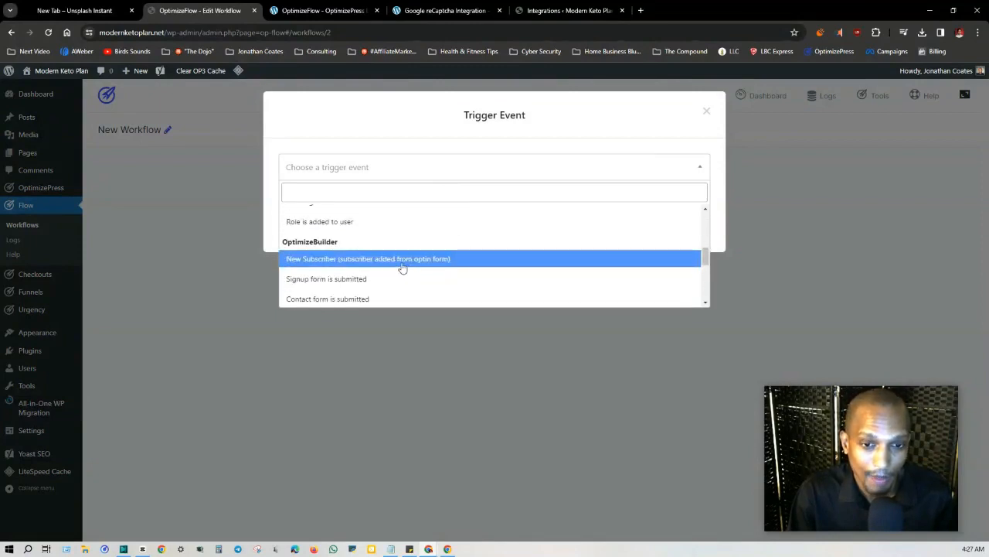
pyautogui.click(313, 263)
# Set the trigger to Pages, Optin Page Template 2 and Optin Form #0PafFssf, and save it.
pyautogui.click(314, 233)
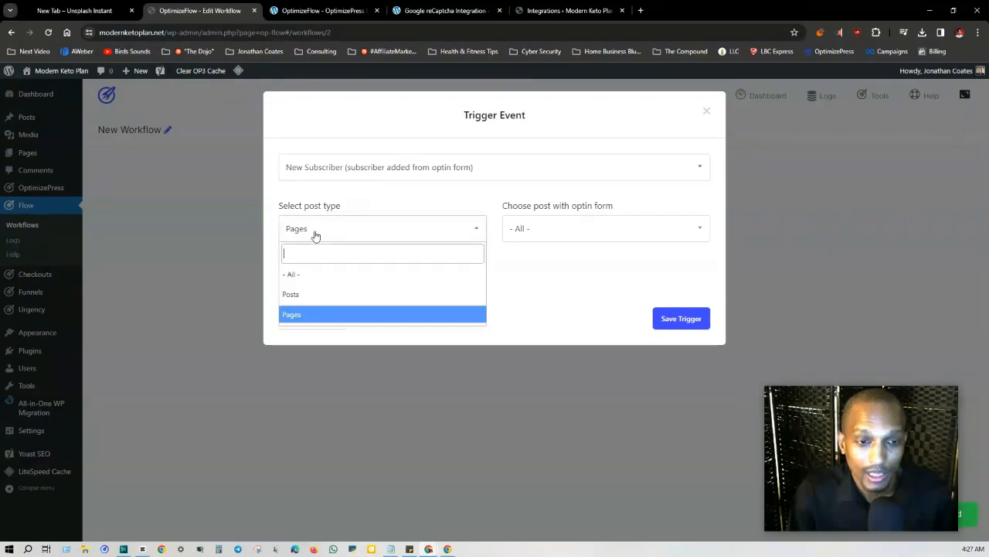
pyautogui.click(321, 313)
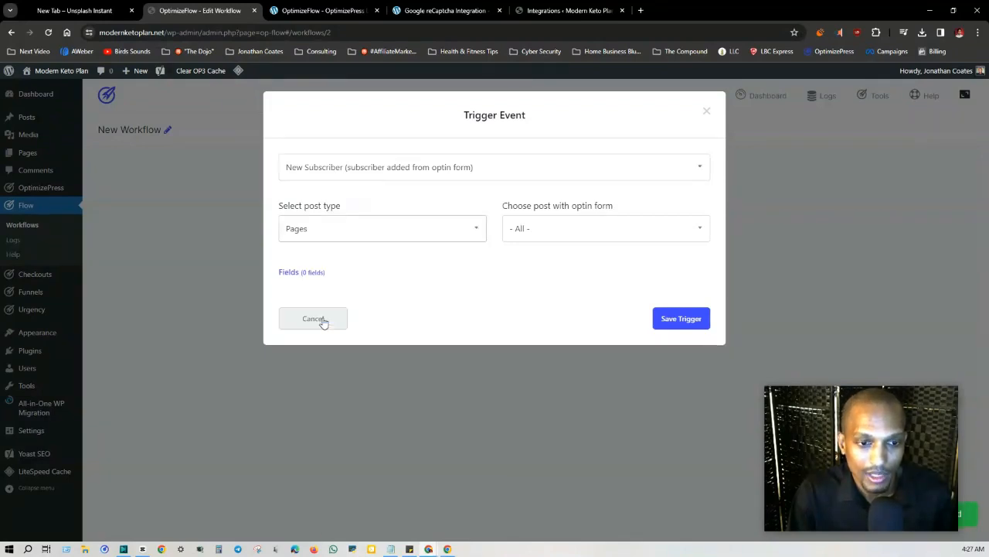
pyautogui.click(572, 229)
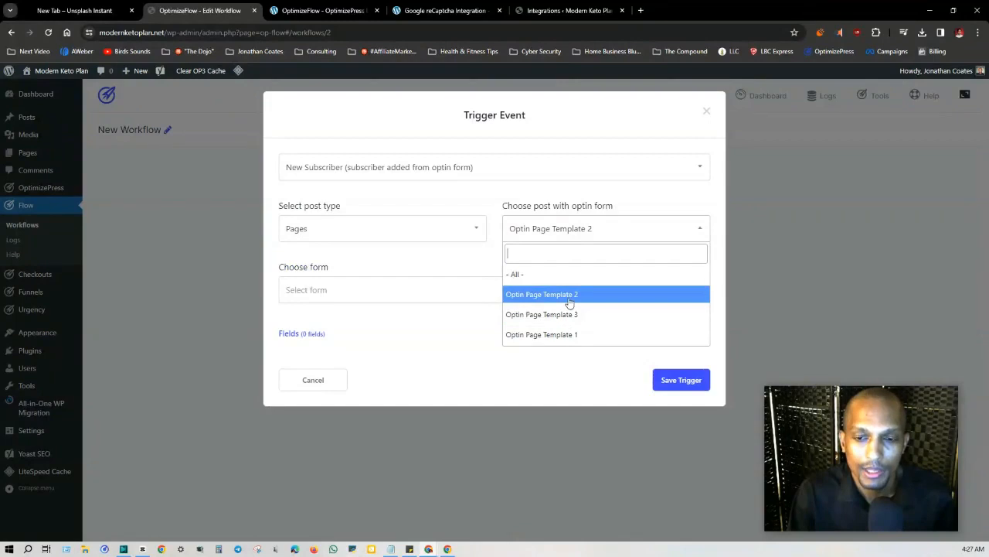
pyautogui.click(569, 302)
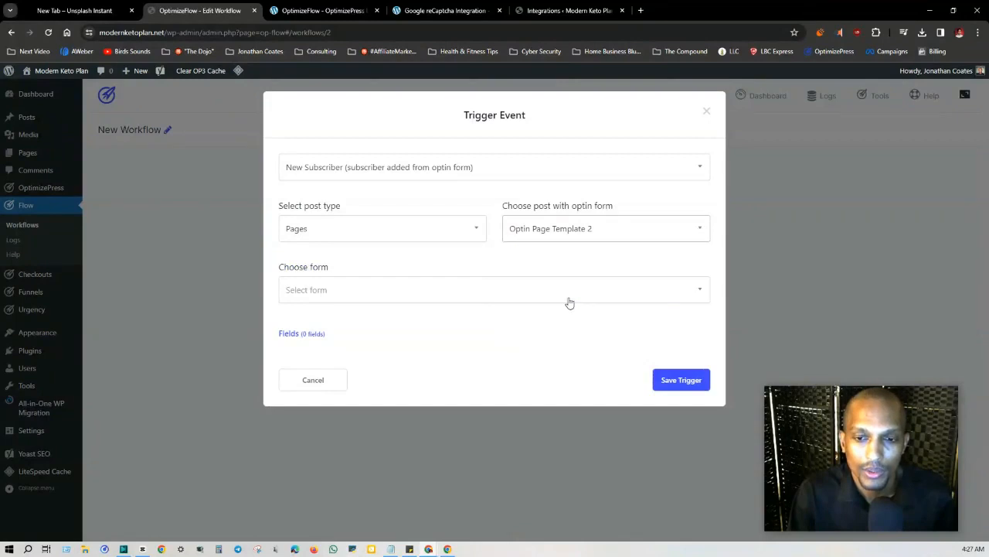
pyautogui.click(353, 290)
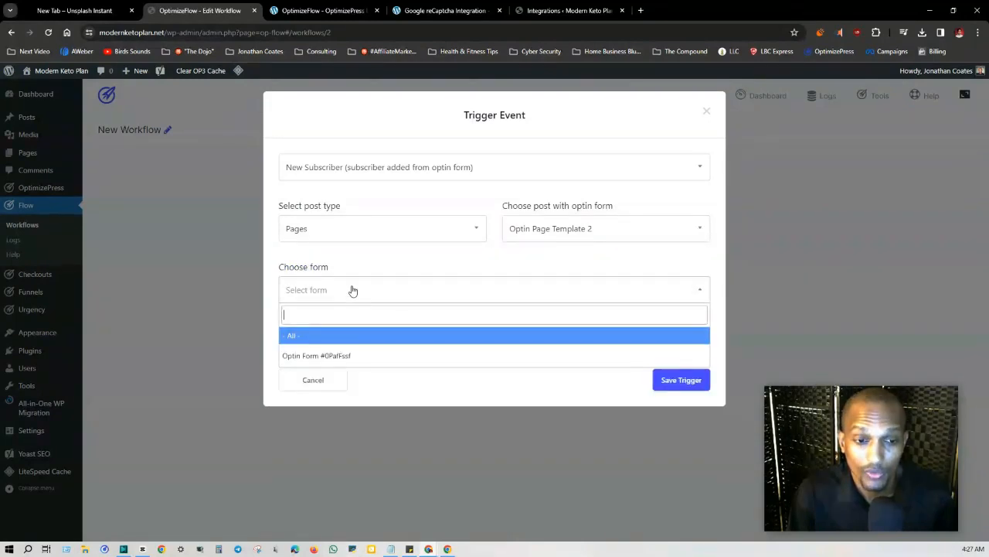
pyautogui.click(337, 357)
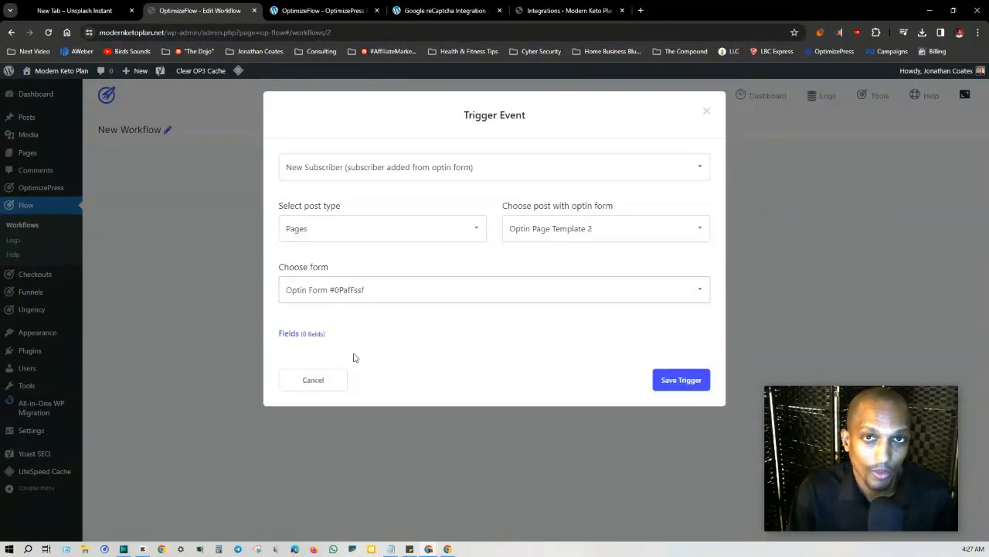
pyautogui.click(681, 380)
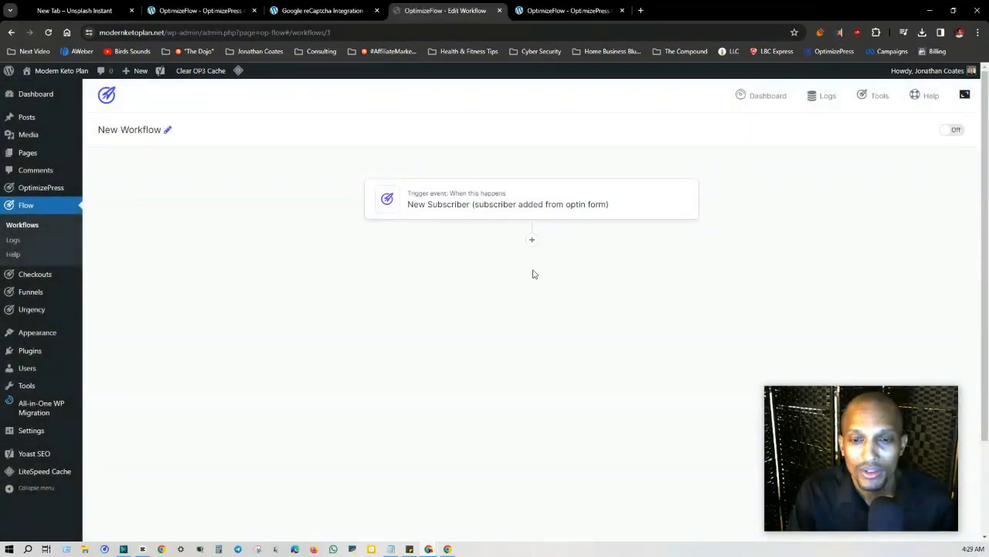
# Add an Integration Optin action after the workflow's trigger and open its choice of integrations.
pyautogui.click(531, 240)
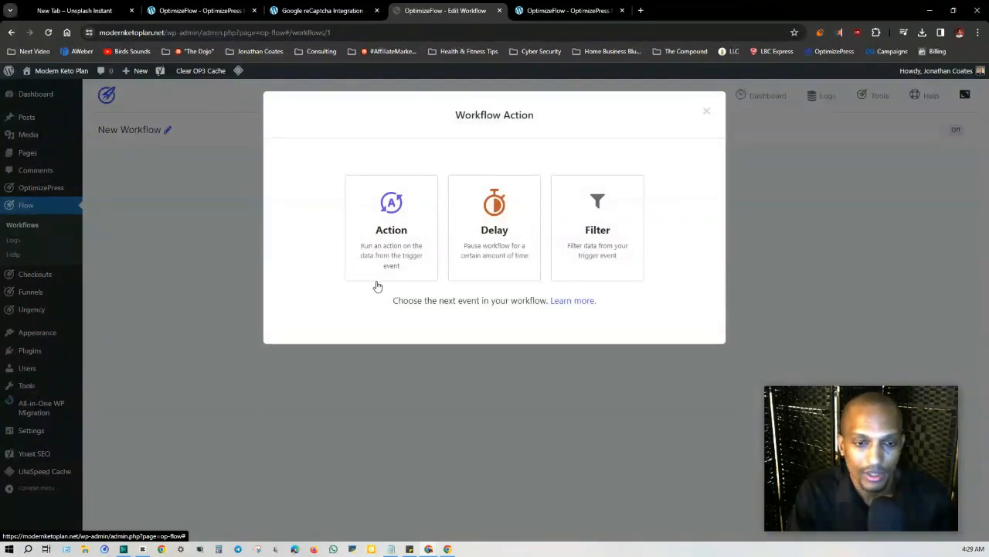
pyautogui.click(407, 222)
pyautogui.click(379, 177)
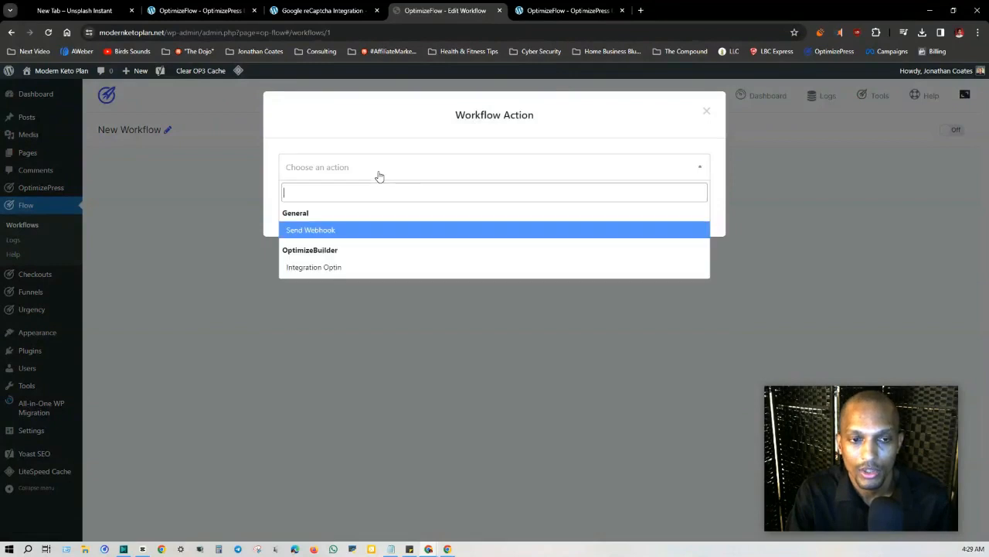
pyautogui.click(317, 267)
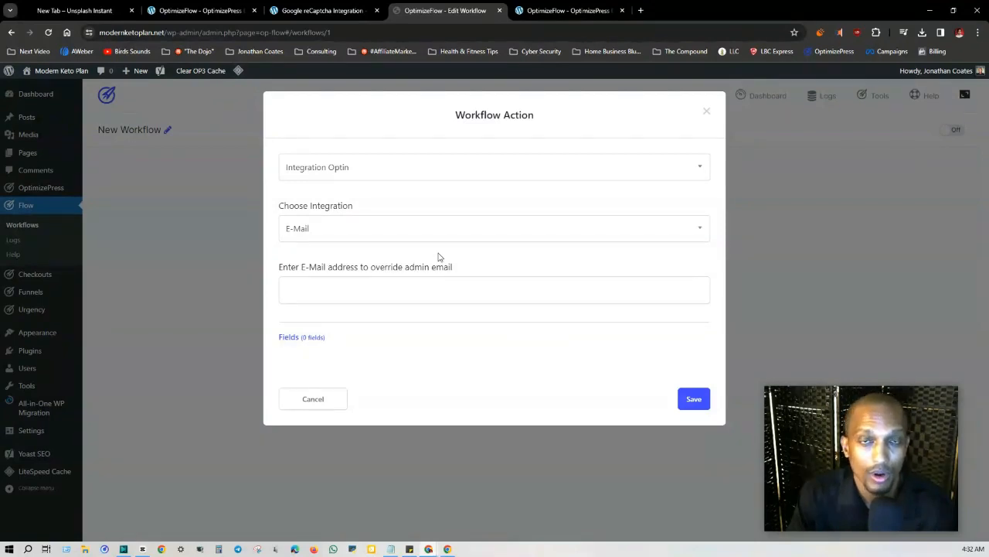
pyautogui.click(538, 230)
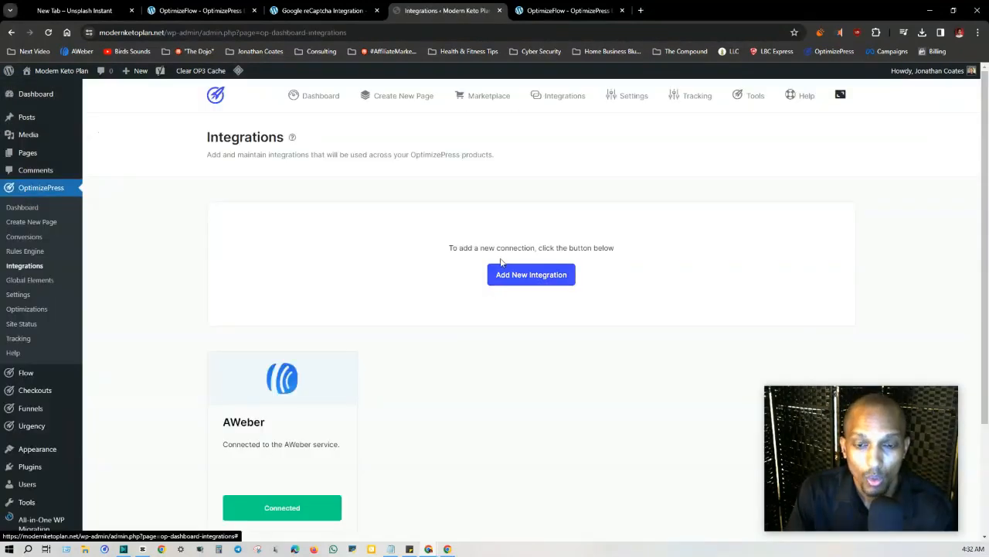
# Look through the services available for a new OptimizePress integration, then close the selection without connecting one.
pyautogui.click(507, 277)
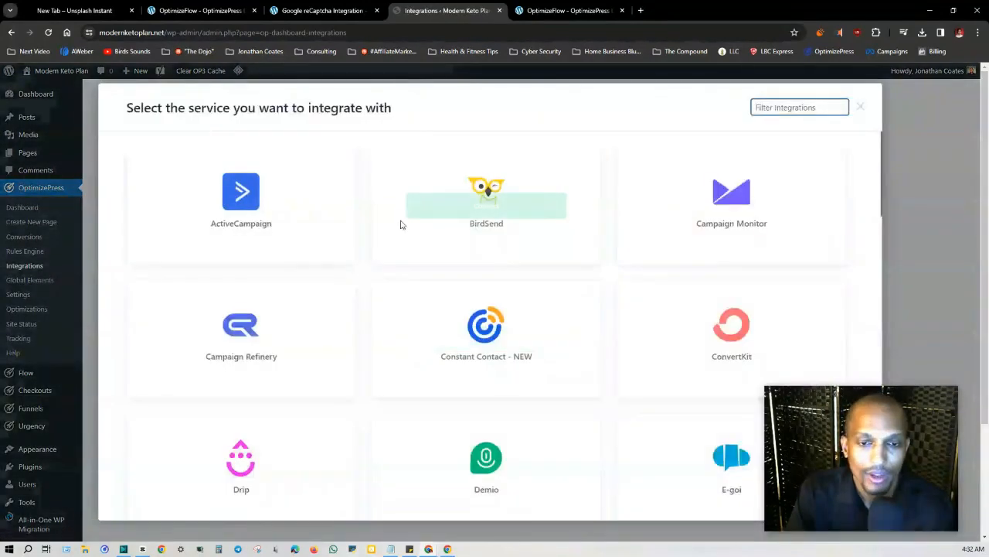
pyautogui.scroll(-5, 530, 229)
pyautogui.scroll(5, 420, 287)
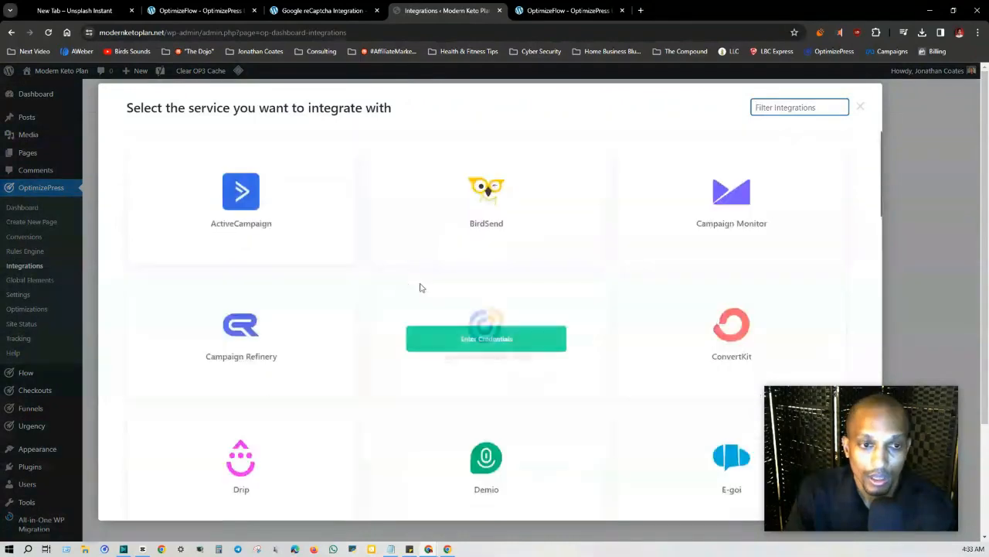
pyautogui.scroll(-7, 400, 247)
pyautogui.scroll(-1, 520, 273)
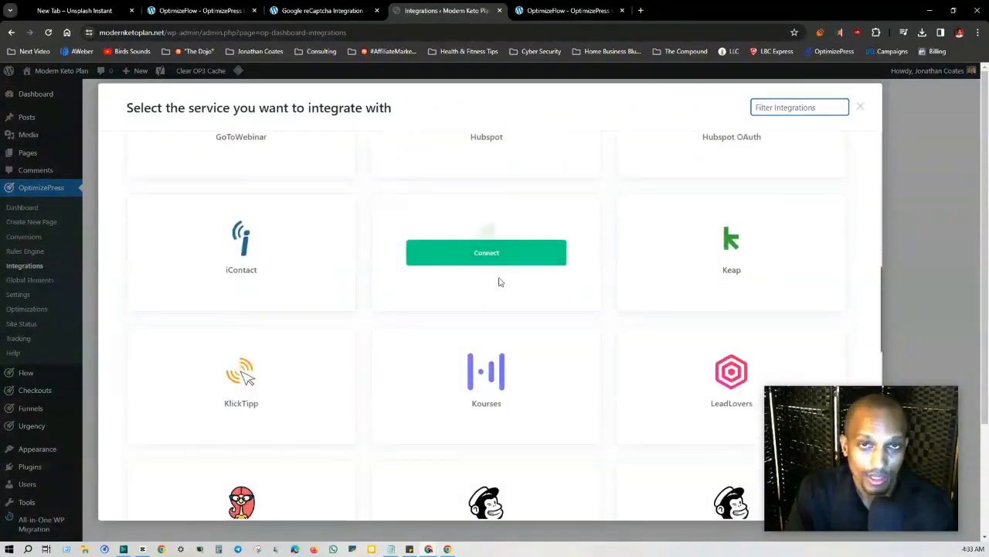
pyautogui.scroll(-3, 498, 281)
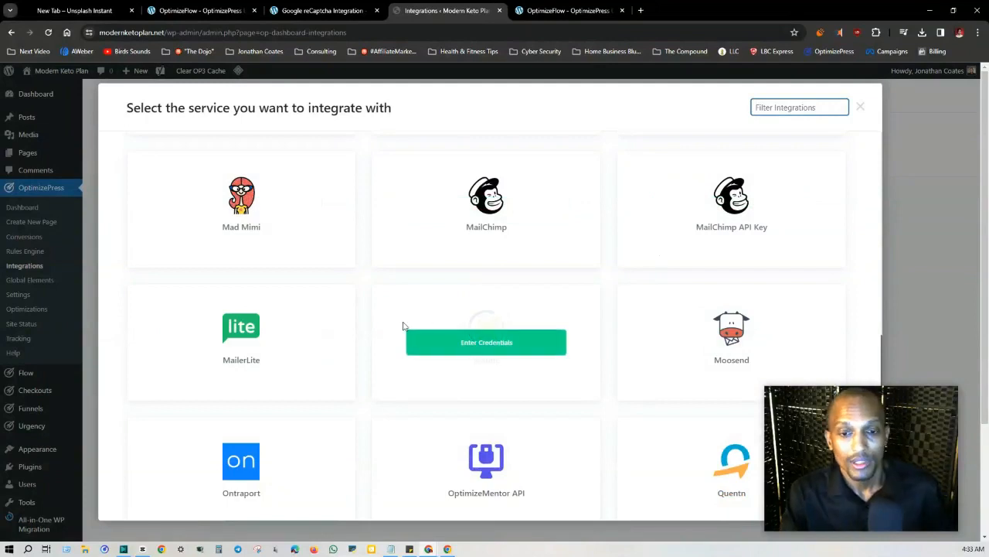
pyautogui.scroll(2, 583, 274)
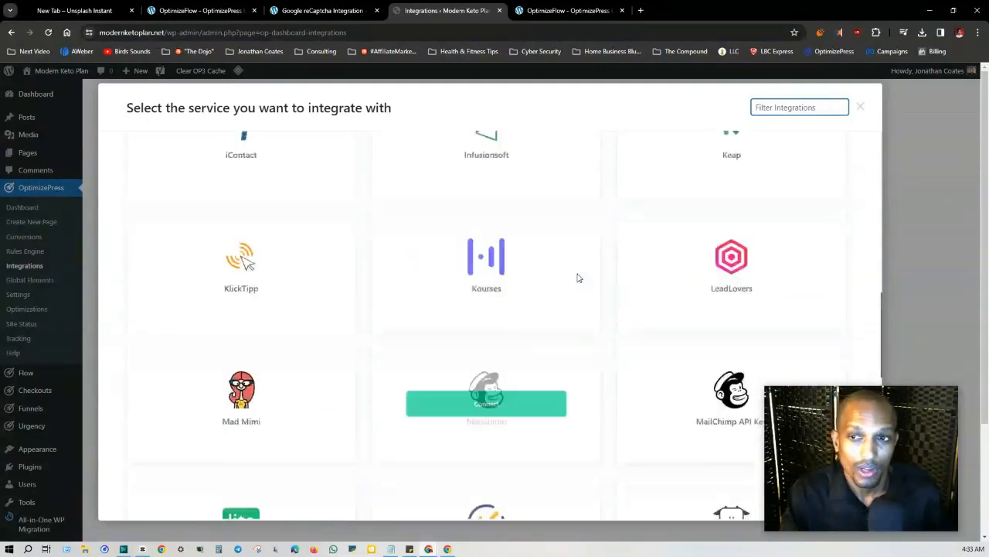
pyautogui.scroll(5, 578, 278)
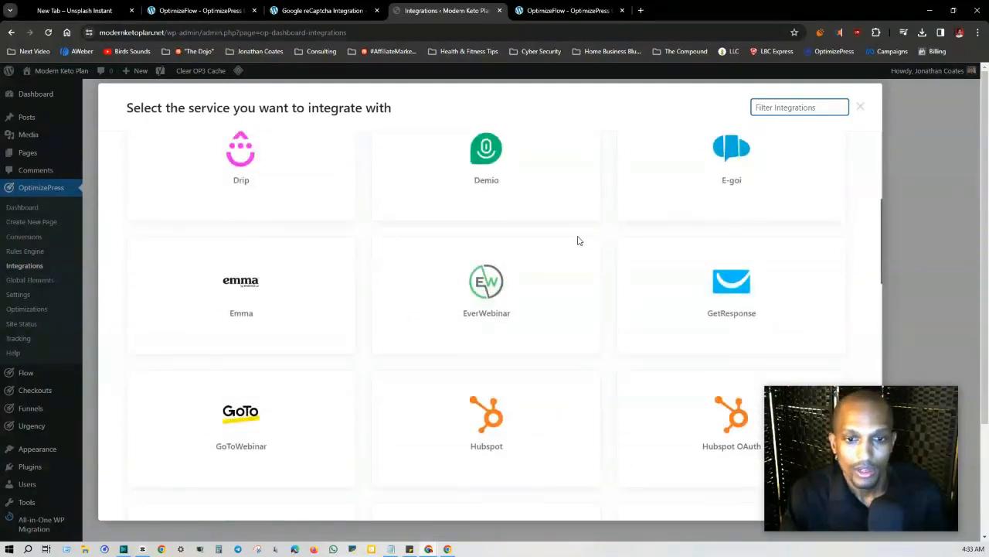
pyautogui.scroll(-2, 675, 232)
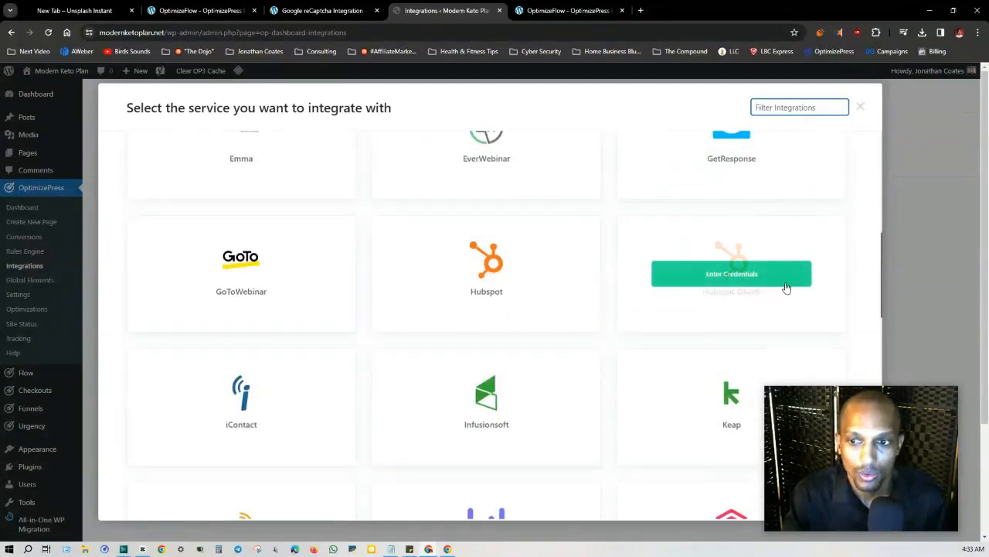
pyautogui.scroll(5, 777, 220)
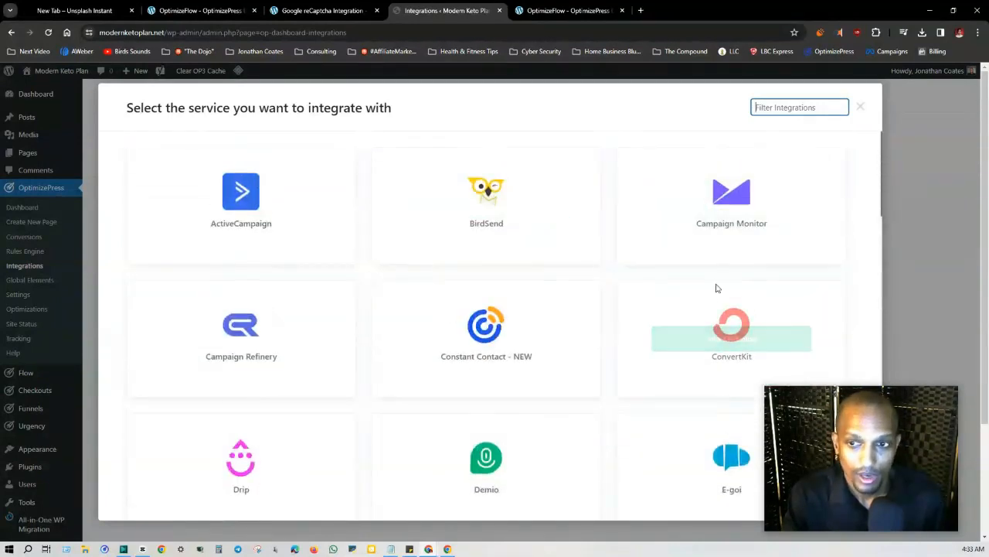
pyautogui.click(860, 106)
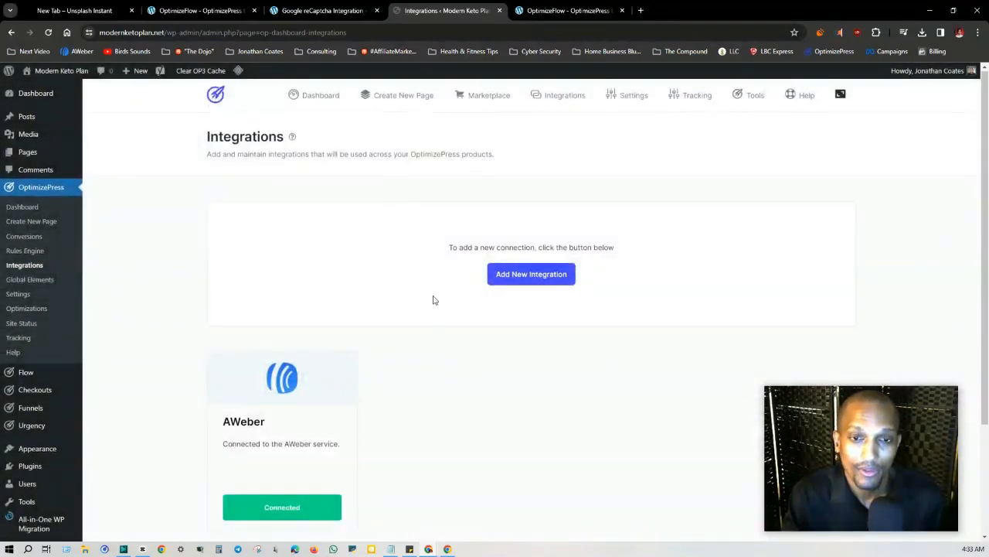
# Open the New Subscriber workflow in OptimizeFlow and add an Integration Optin action after its trigger.
pyautogui.scroll(-2, 435, 301)
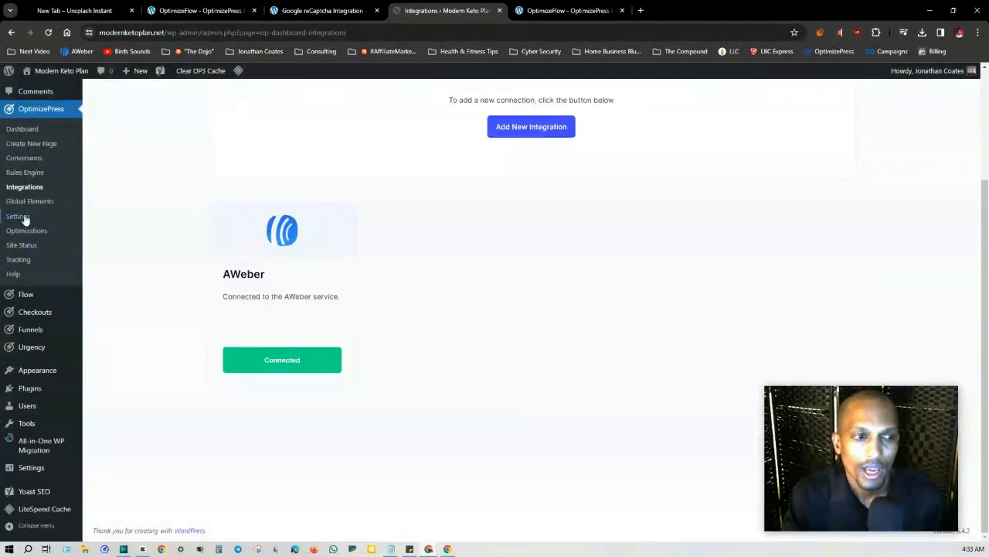
pyautogui.moveTo(23, 306)
pyautogui.click(114, 296)
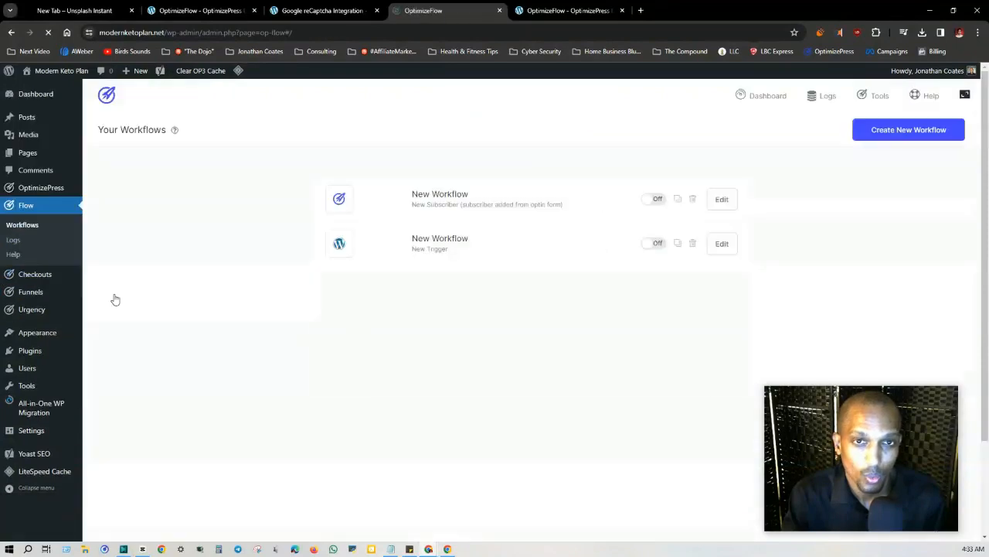
pyautogui.click(473, 194)
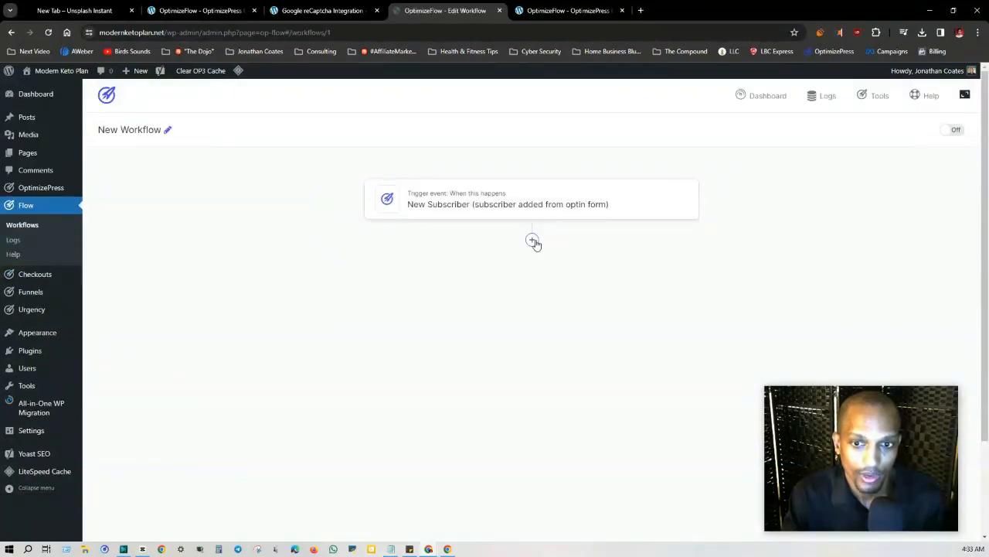
pyautogui.click(531, 240)
pyautogui.click(385, 172)
pyautogui.click(340, 263)
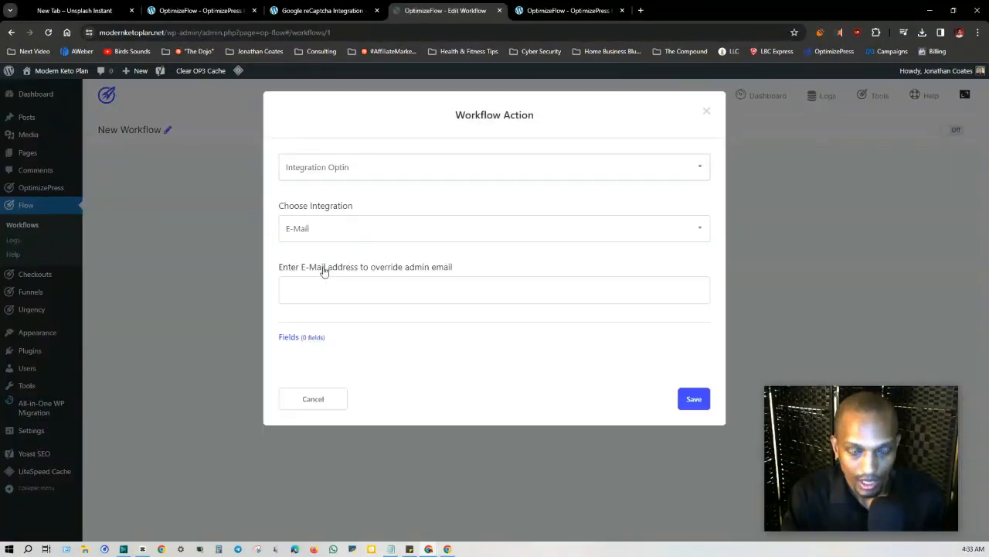
# Set the action's integration to AWeber with the Consultation Application list and no tag, and save it.
pyautogui.click(347, 232)
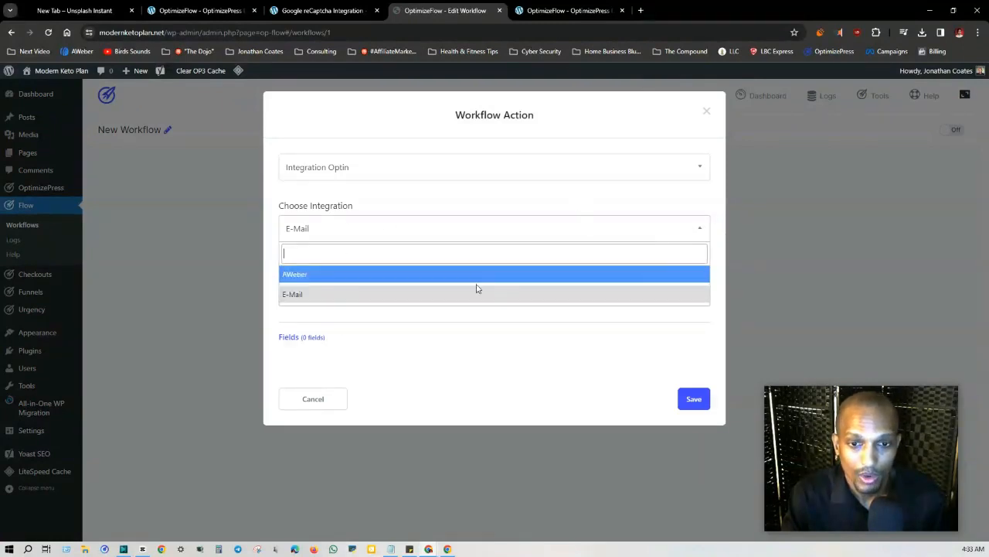
pyautogui.click(328, 277)
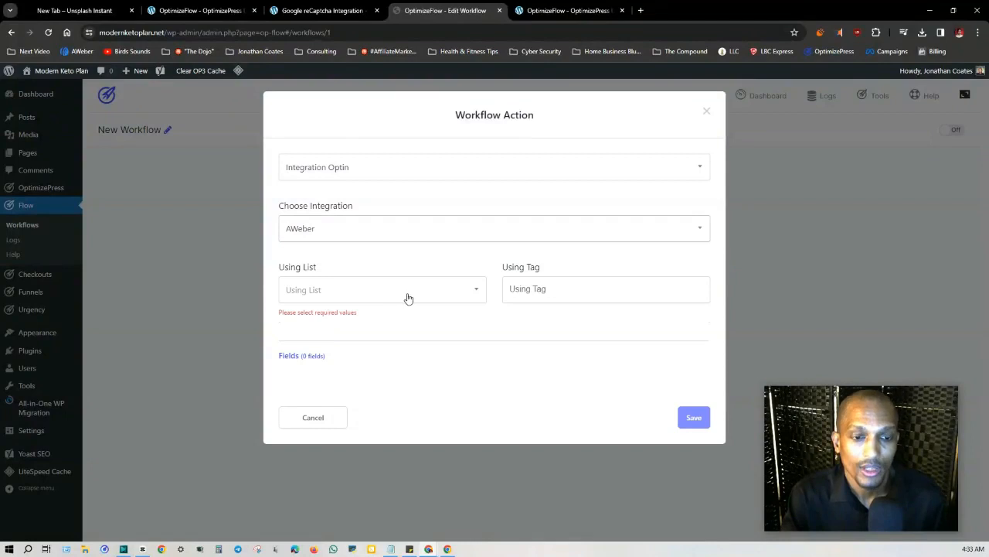
pyautogui.click(406, 295)
pyautogui.click(355, 355)
pyautogui.click(573, 290)
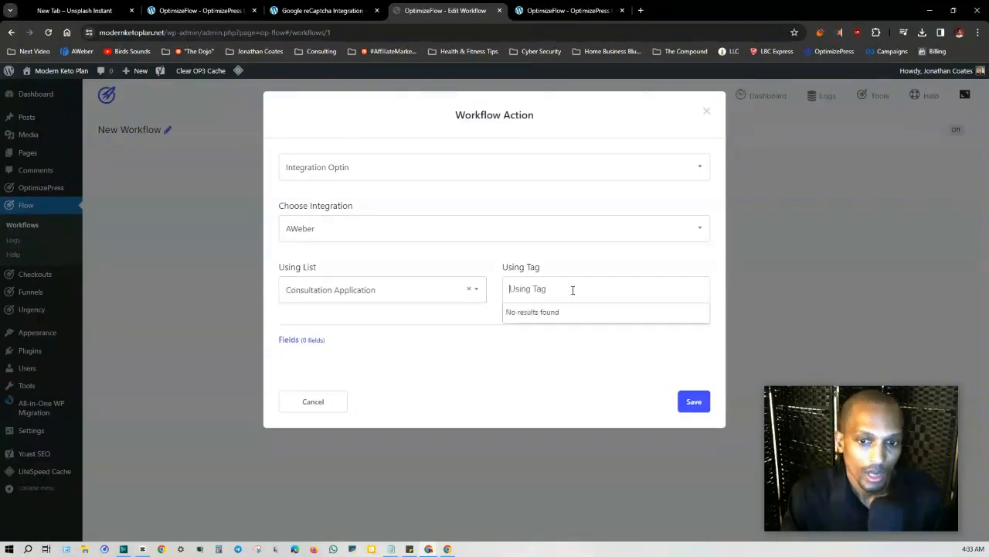
pyautogui.click(549, 378)
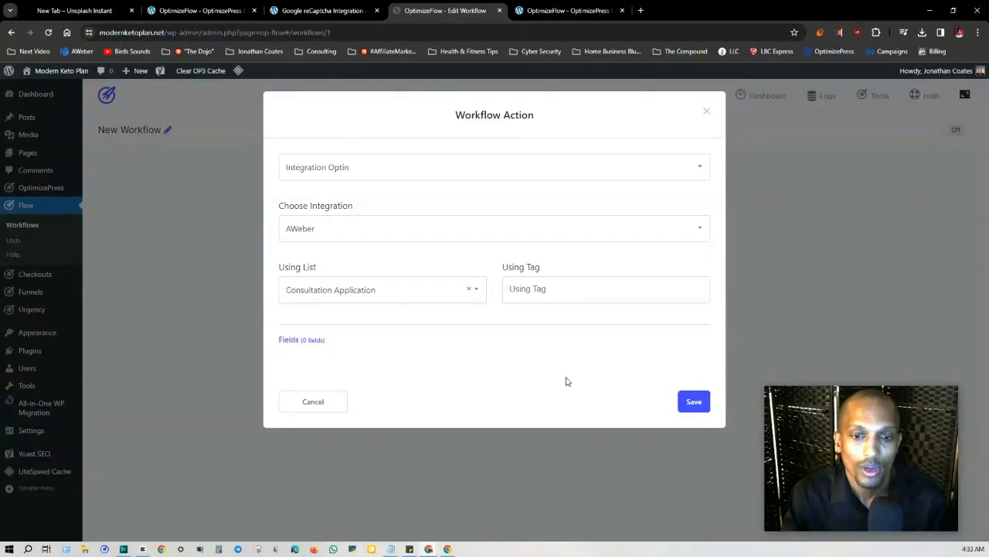
pyautogui.click(694, 401)
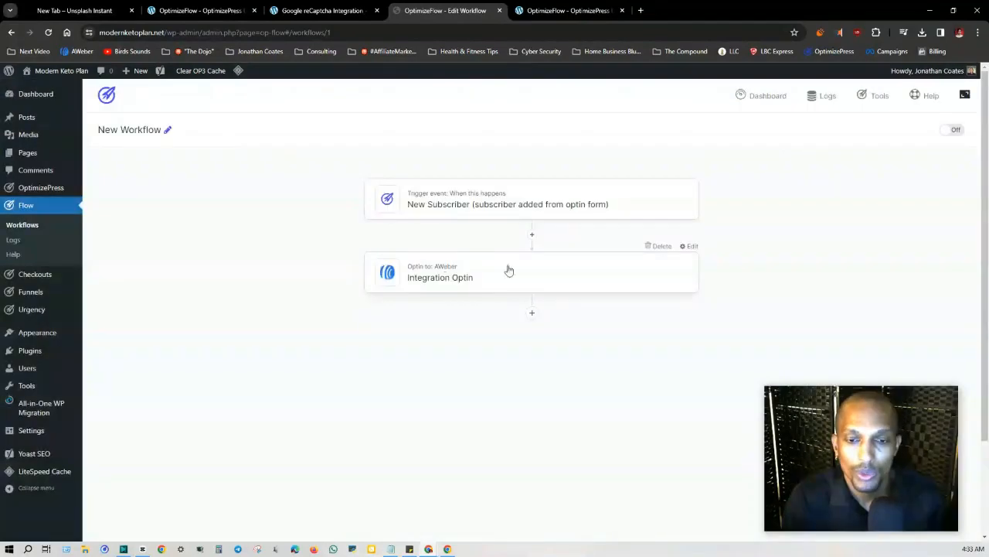
# Turn the workflow on and visit the Modern Keto Plan site.
pyautogui.click(956, 132)
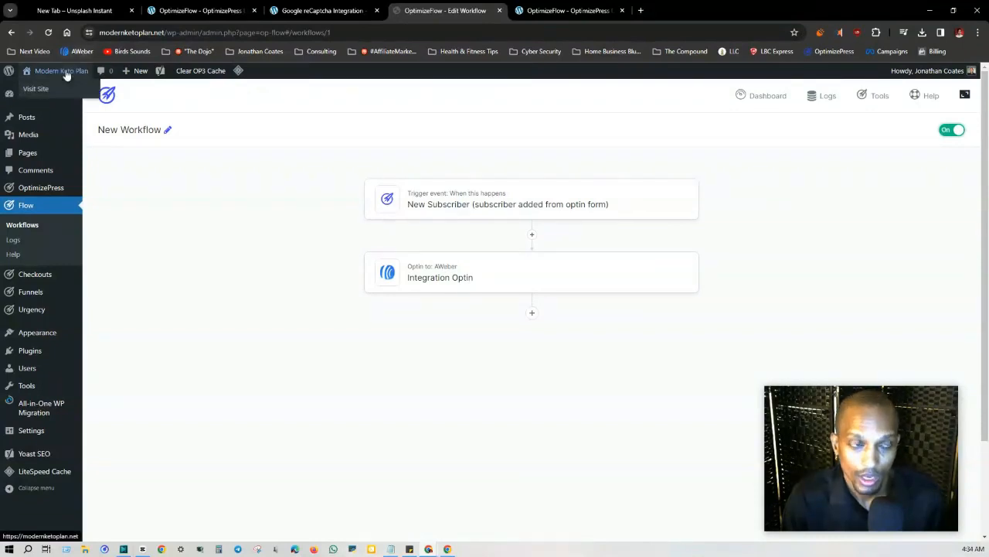
pyautogui.click(40, 93)
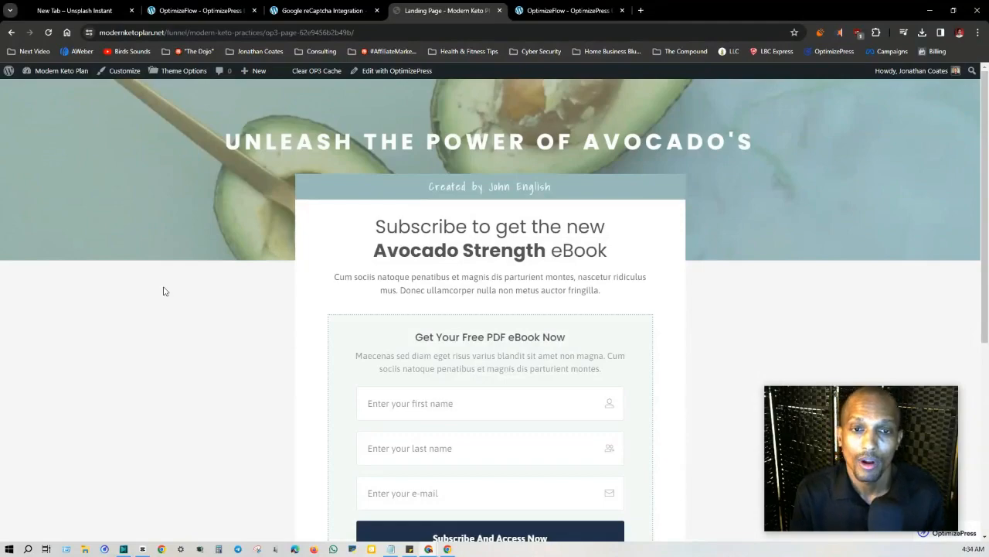
# Review the OptimizeFlow guide's quick-start steps, especially customizing with filters and delays and activating and monitoring the workflow.
pyautogui.hotkey('ctrl', '2')
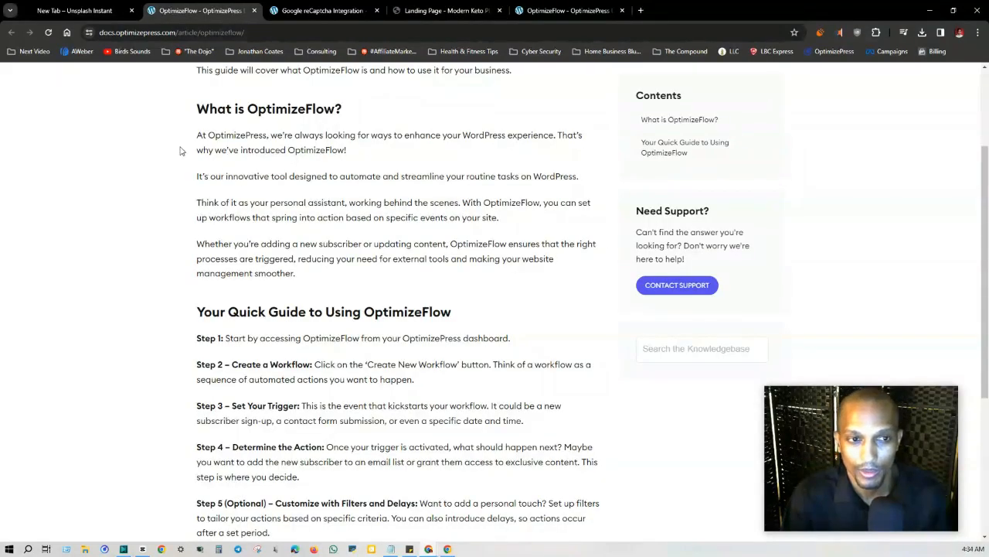
pyautogui.scroll(-2, 279, 223)
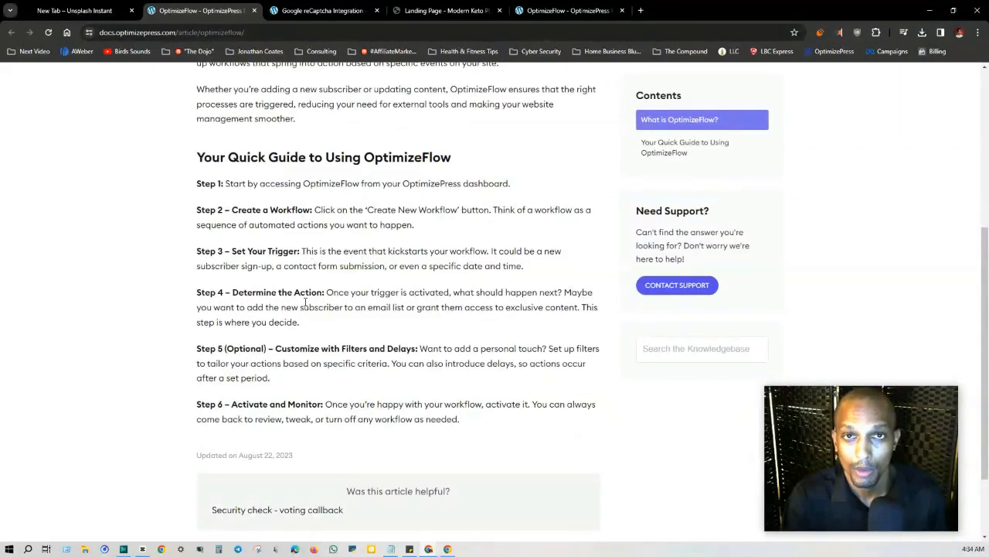
pyautogui.moveTo(276, 348); pyautogui.dragTo(427, 348)
pyautogui.click(408, 361)
pyautogui.moveTo(232, 403); pyautogui.dragTo(322, 405)
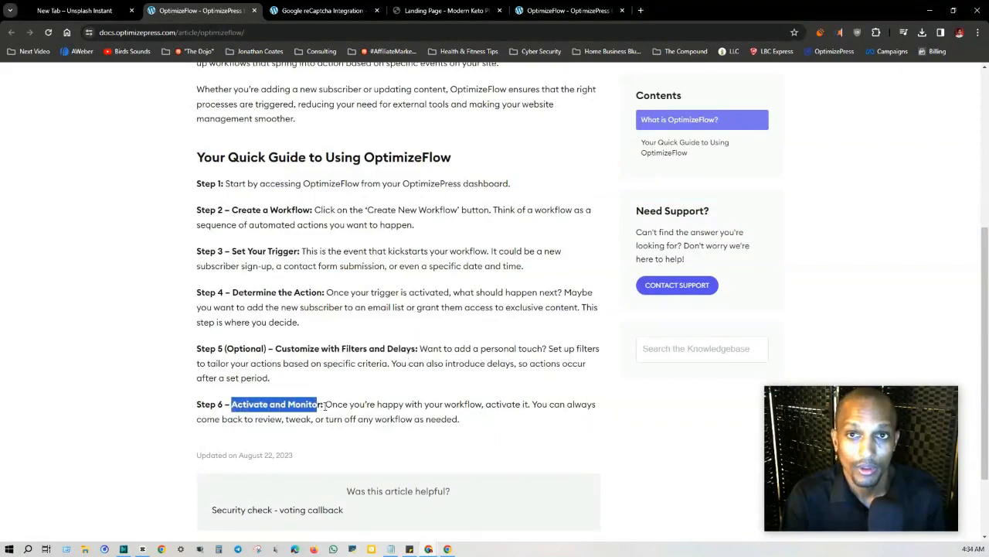
pyautogui.click(322, 406)
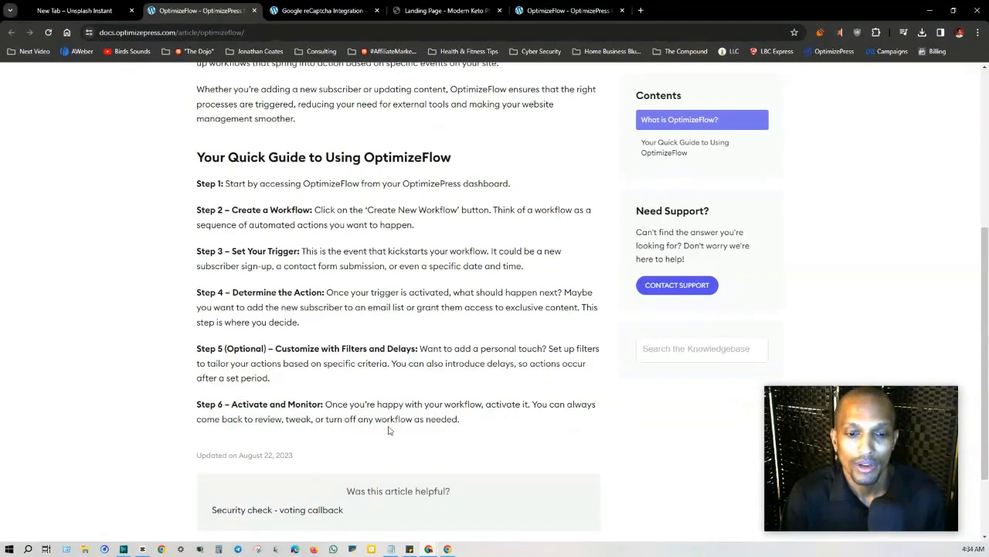
pyautogui.scroll(4, 357, 307)
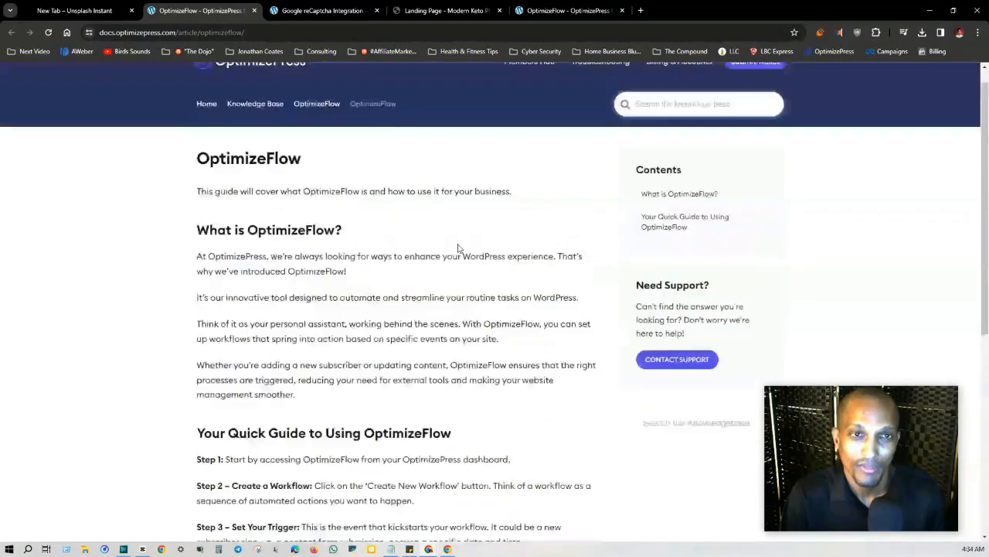
# View the introduction of the Google reCaptcha Integration article, then switch to the empty new tab.
pyautogui.click(324, 10)
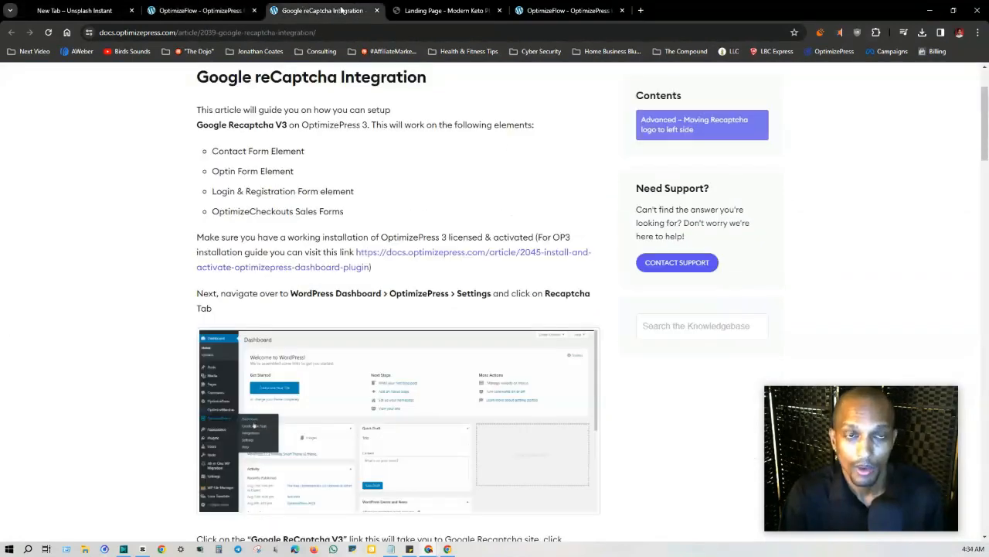
pyautogui.scroll(2, 383, 254)
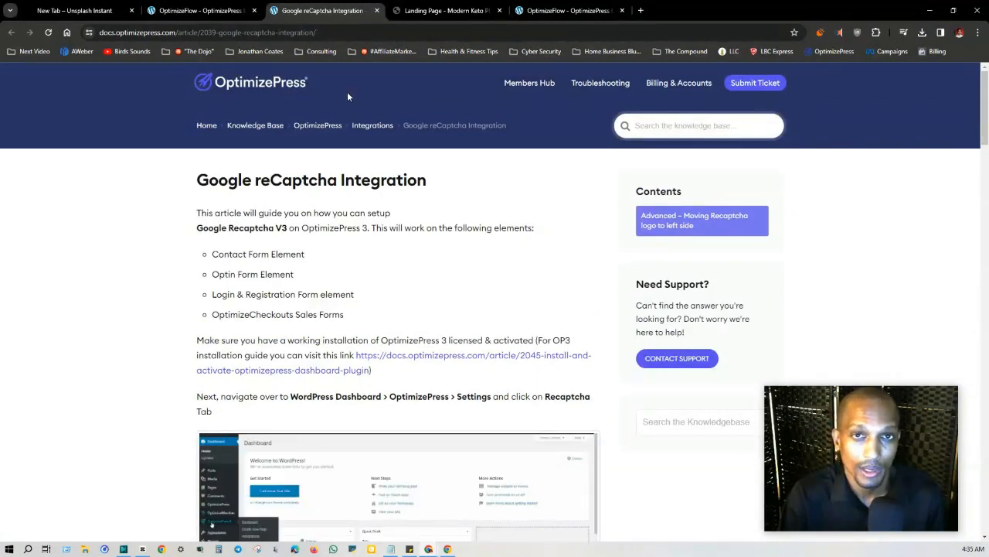
pyautogui.click(87, 6)
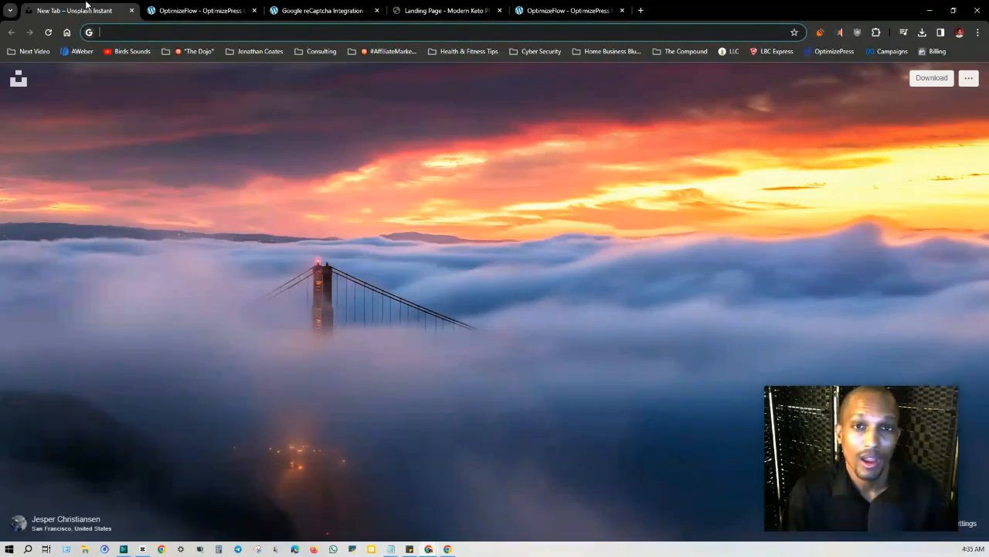